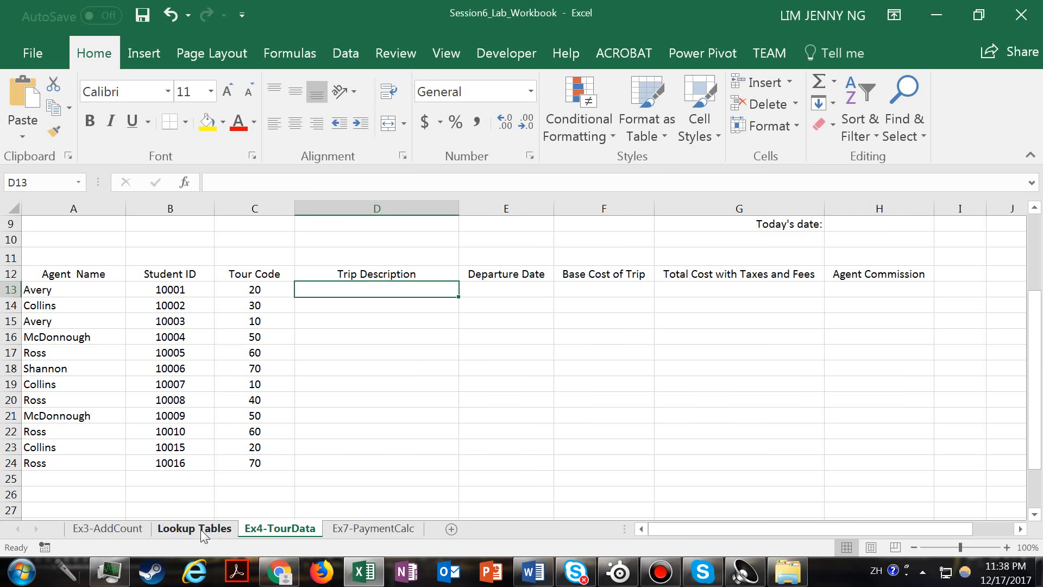
Examine the package table on the Lookup Tables sheet, including its package codes, tour descriptions, departure dates and base costs
{"action": "left_click", "coordinate": [255, 239]}
{"action": "mouse_move", "coordinate": [258, 250]}
{"action": "left_mouse_down"}
{"action": "mouse_move", "coordinate": [266, 338]}
{"action": "mouse_move", "coordinate": [571, 347]}
{"action": "left_mouse_up"}
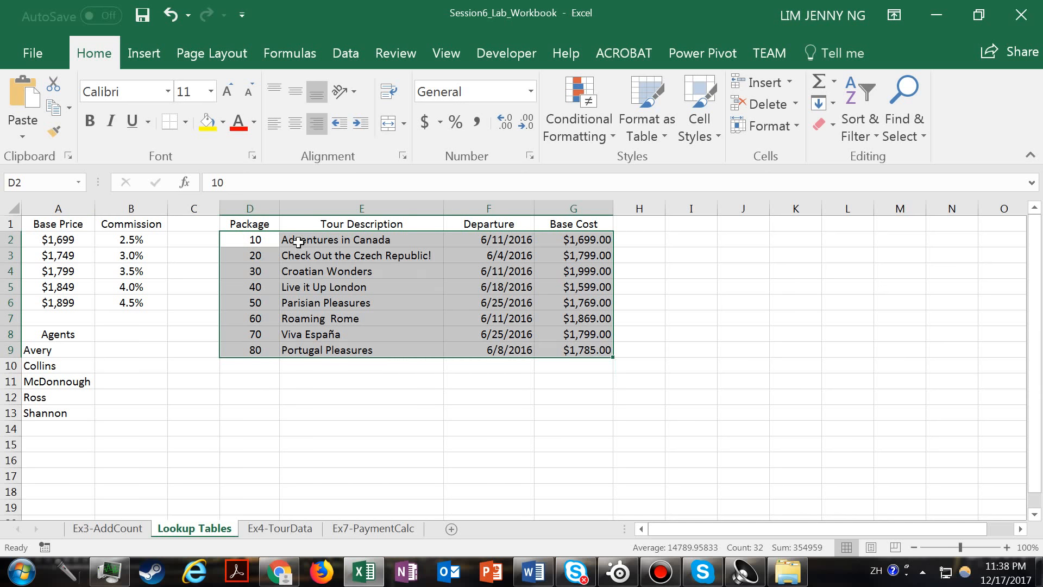
{"action": "left_click_drag", "start_coordinate": [253, 239], "coordinate": [253, 347]}
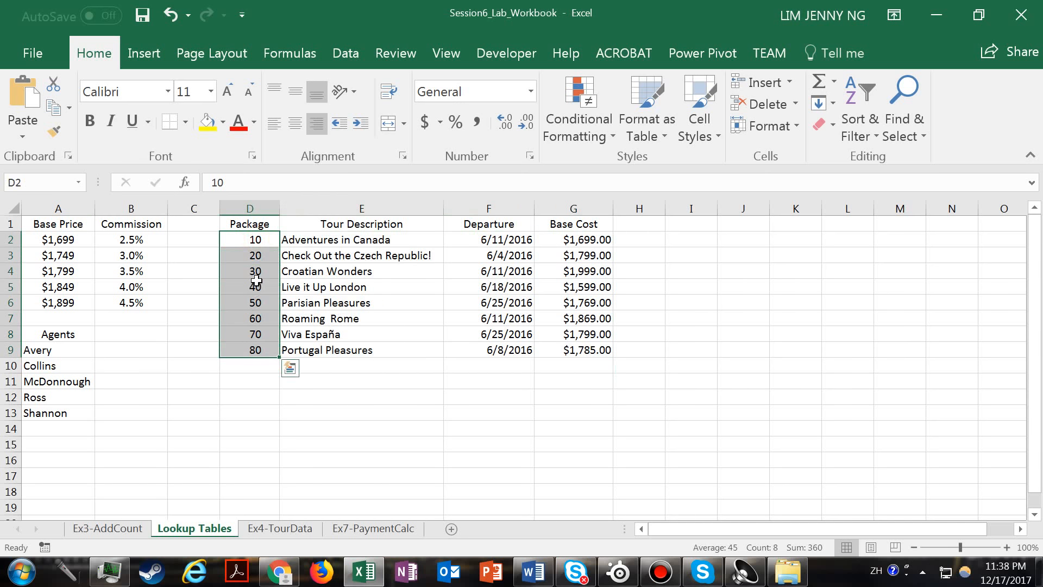
{"action": "left_click", "coordinate": [334, 289]}
{"action": "left_click", "coordinate": [468, 290]}
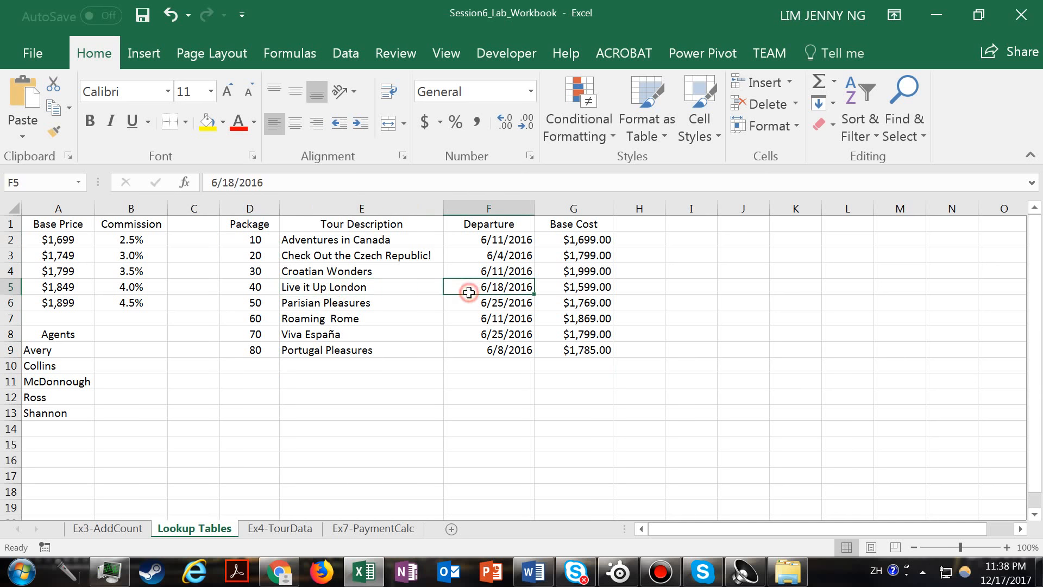
{"action": "left_click", "coordinate": [608, 287]}
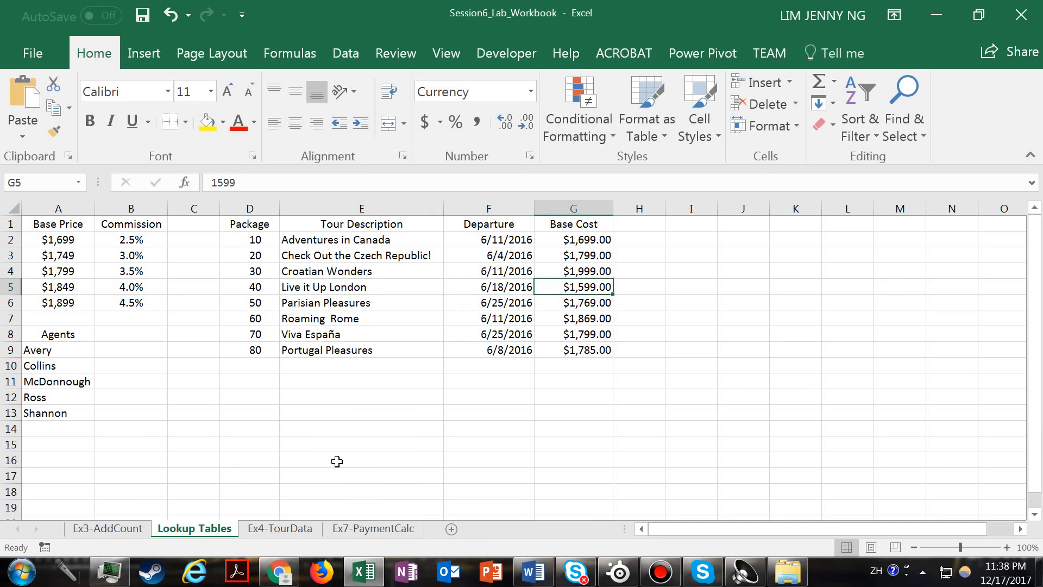
Start a VLOOKUP formula in D13 of the Ex4-TourData sheet with tour code cell C13 as the lookup value
{"action": "left_click", "coordinate": [287, 535]}
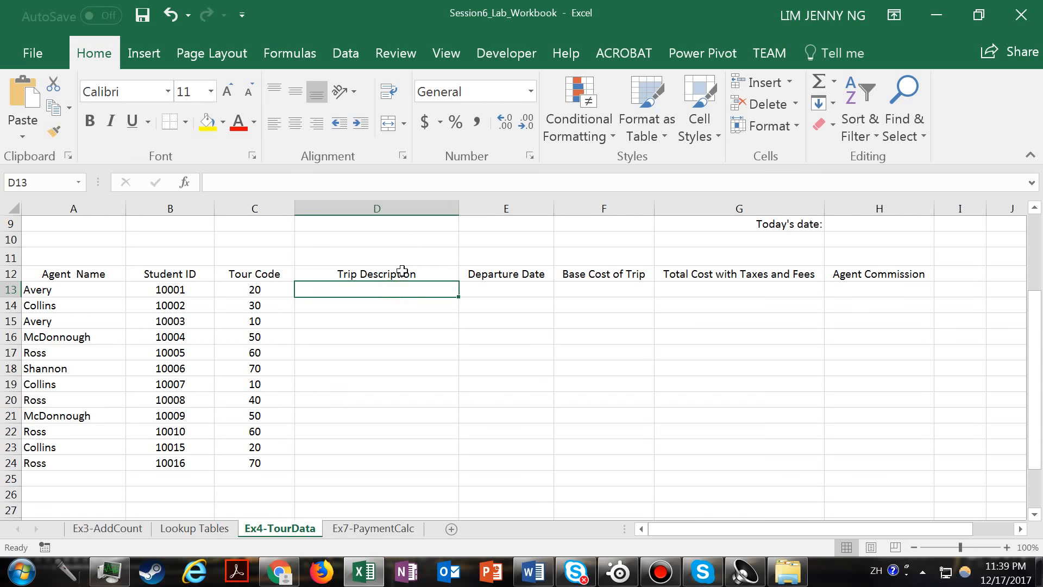
{"action": "type", "text": "="}
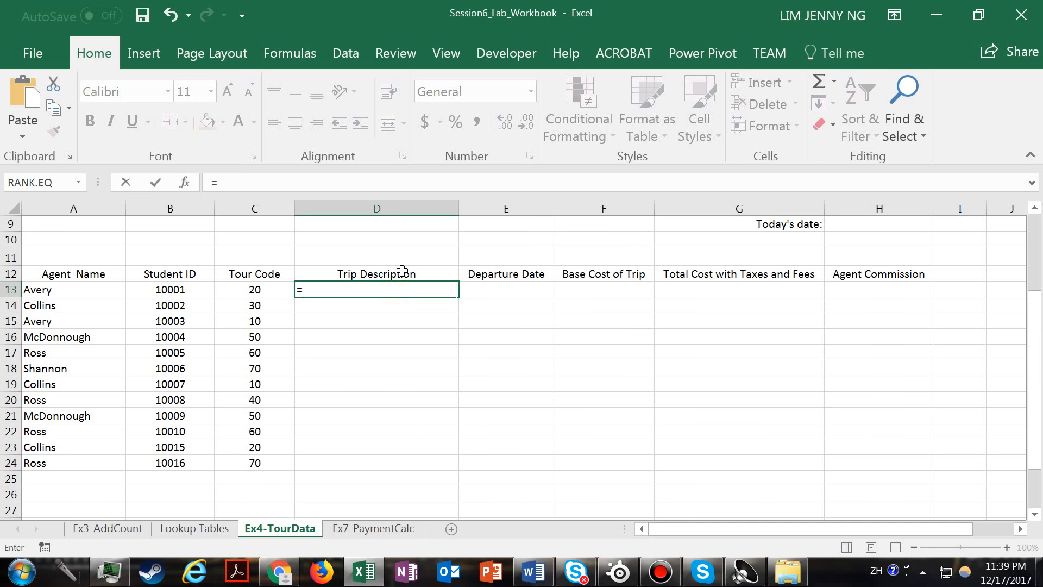
{"action": "type", "text": "v"}
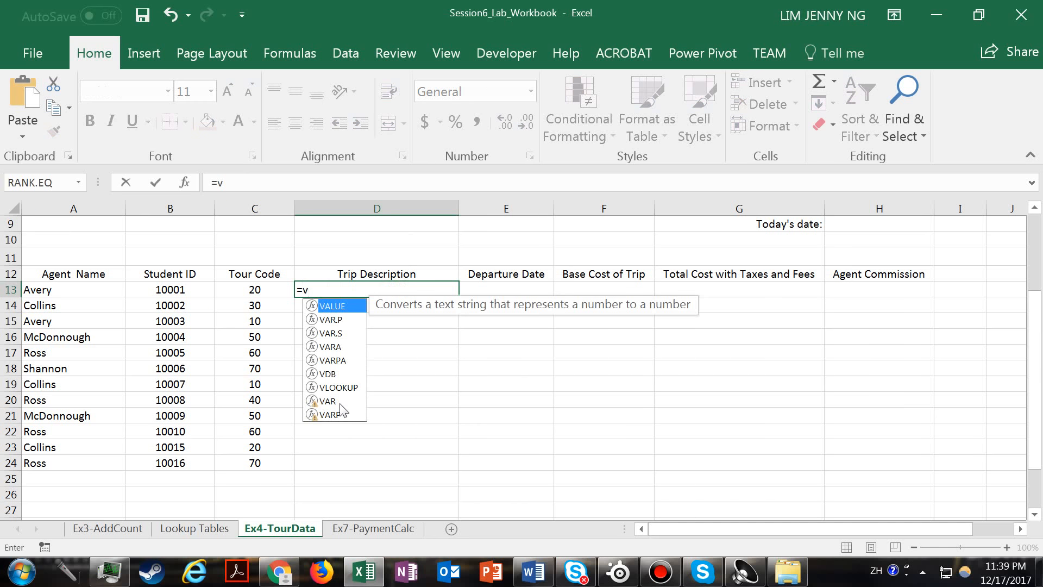
{"action": "double_click", "coordinate": [341, 388]}
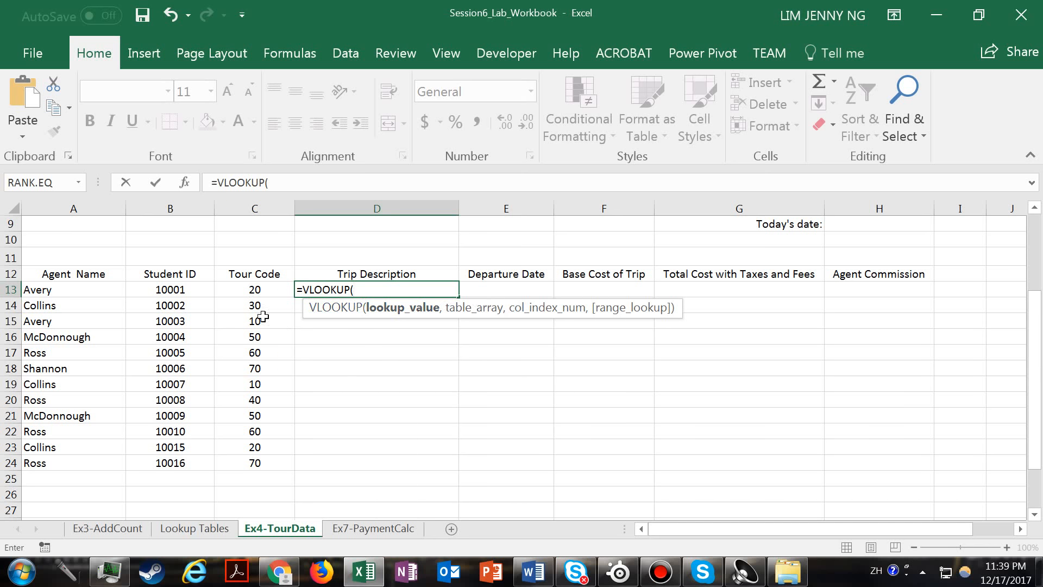
{"action": "left_click", "coordinate": [259, 289]}
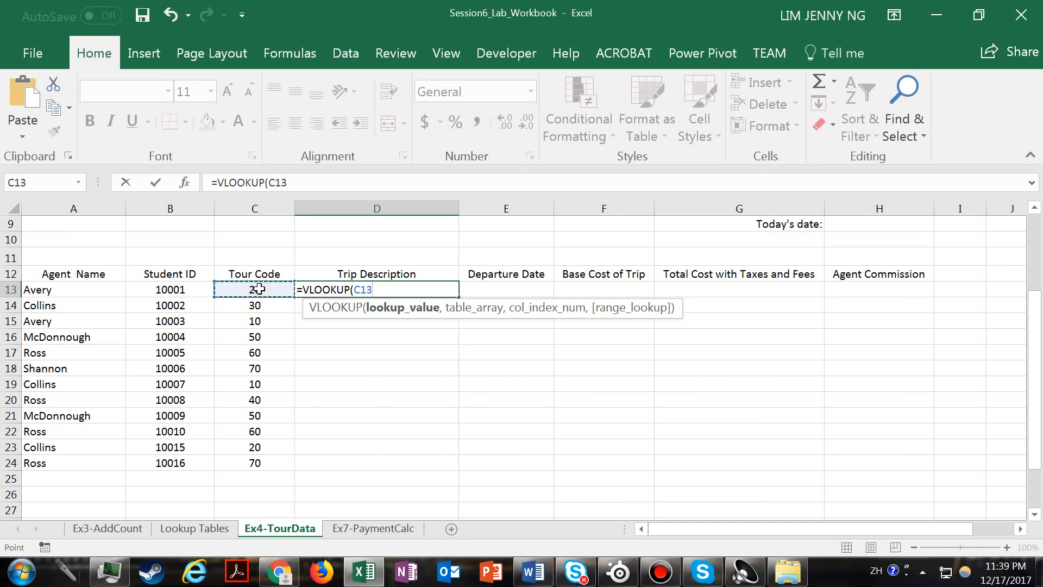
{"action": "type", "text": ","}
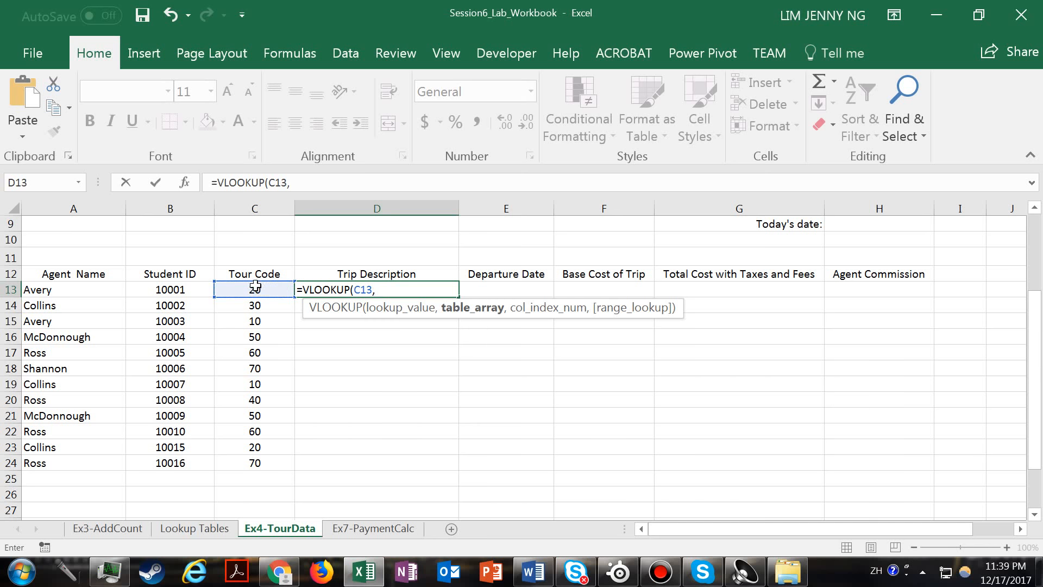
Complete D13's VLOOKUP with range D2:G9 of the Lookup Tables sheet, column index 2 and exact match (FALSE)
{"action": "left_click", "coordinate": [212, 530]}
{"action": "left_click_drag", "start_coordinate": [258, 239], "coordinate": [575, 350]}
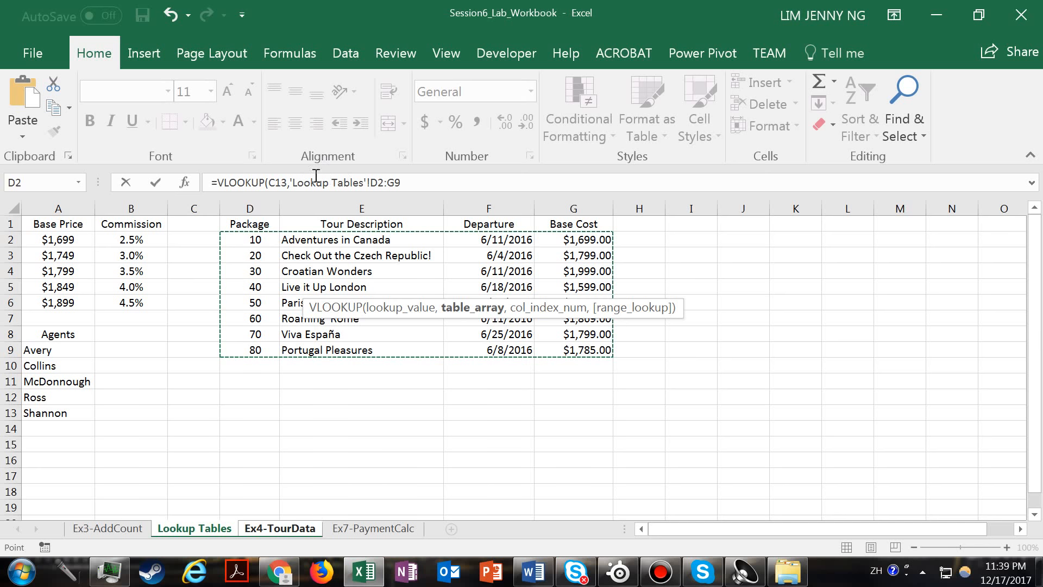
{"action": "left_click", "coordinate": [415, 173]}
{"action": "type", "text": ","}
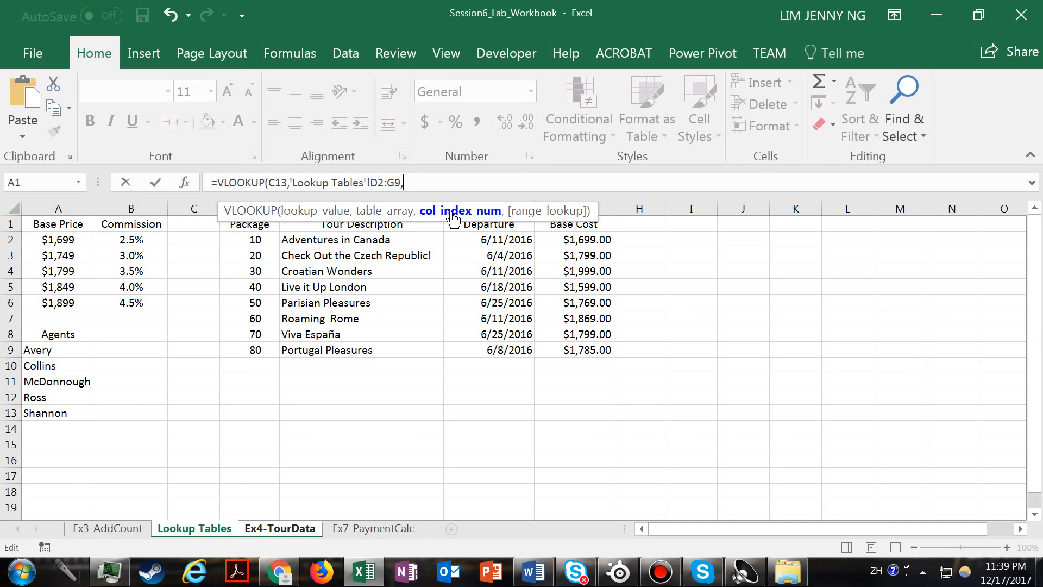
{"action": "left_click", "coordinate": [437, 185]}
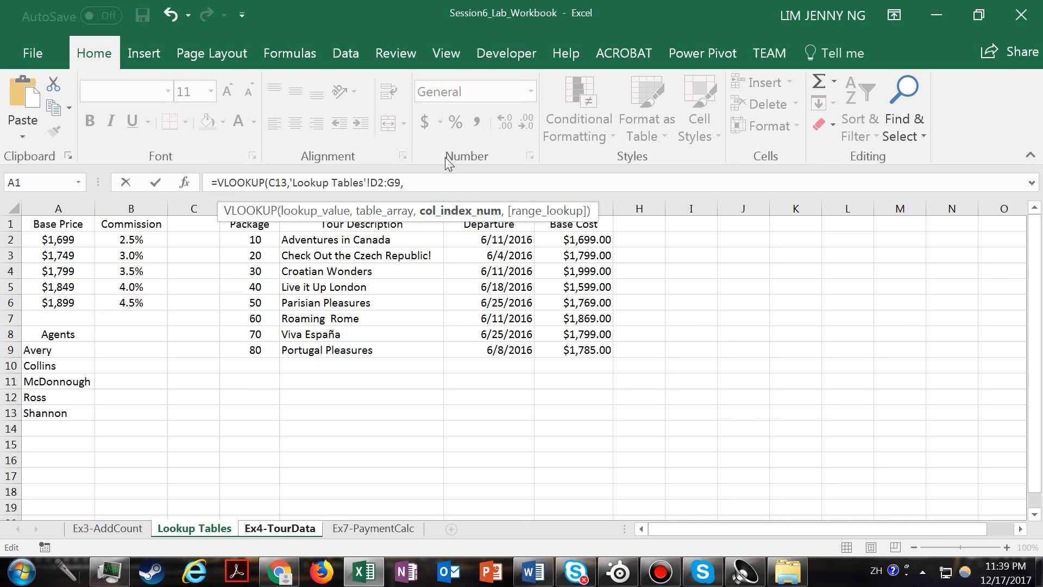
{"action": "type", "text": "2,"}
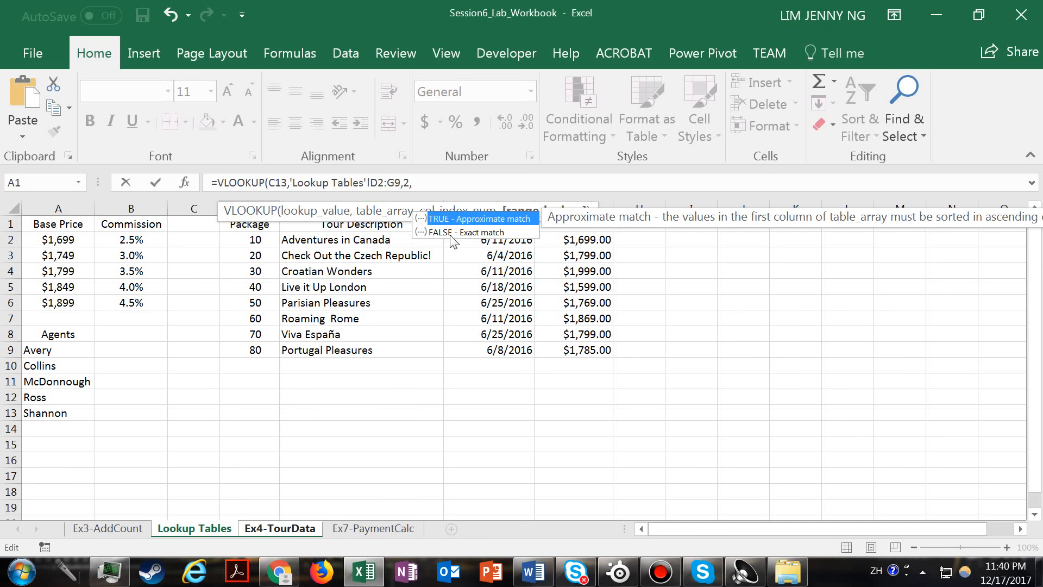
{"action": "double_click", "coordinate": [483, 234]}
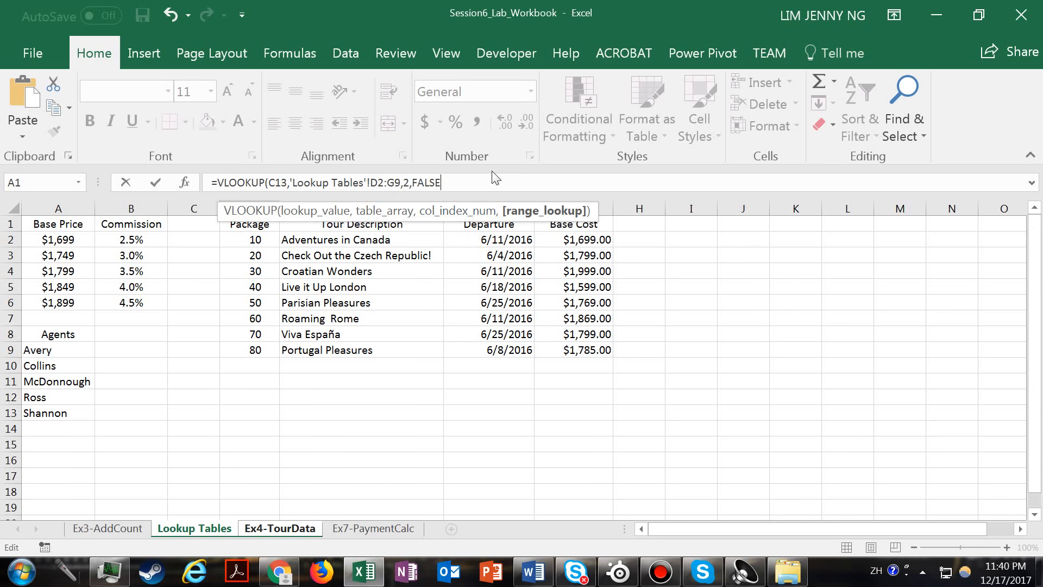
{"action": "type", "text": ")"}
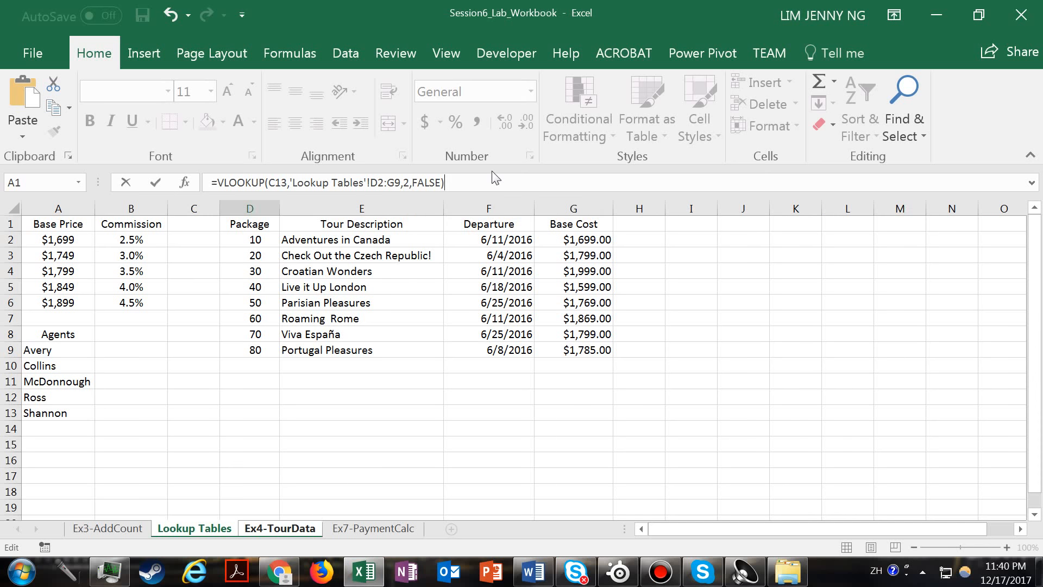
{"action": "key", "text": "Return"}
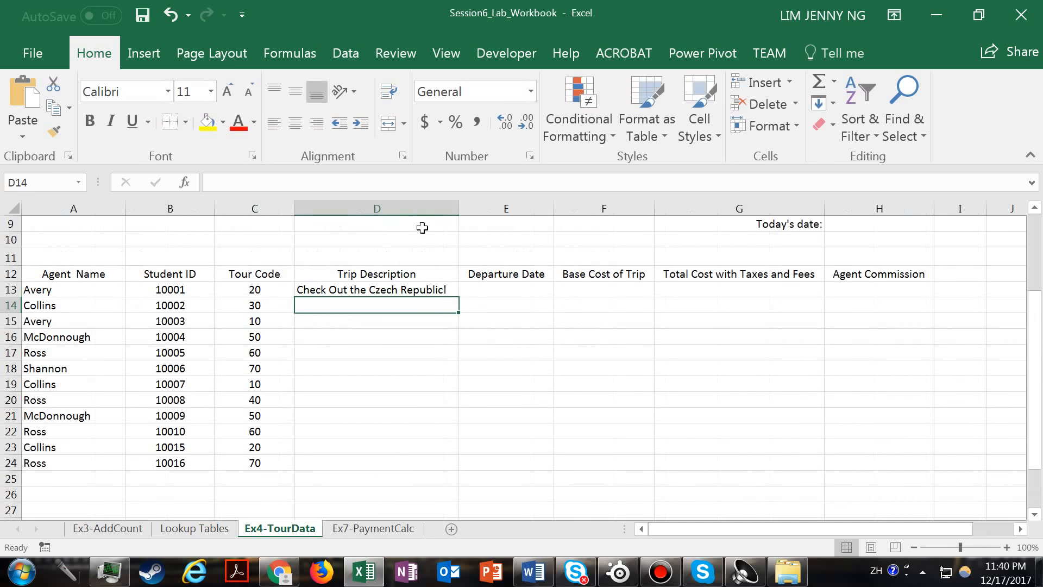
Check the trip description in D13 against the row for its tour code on the Lookup Tables sheet
{"action": "left_click", "coordinate": [382, 288]}
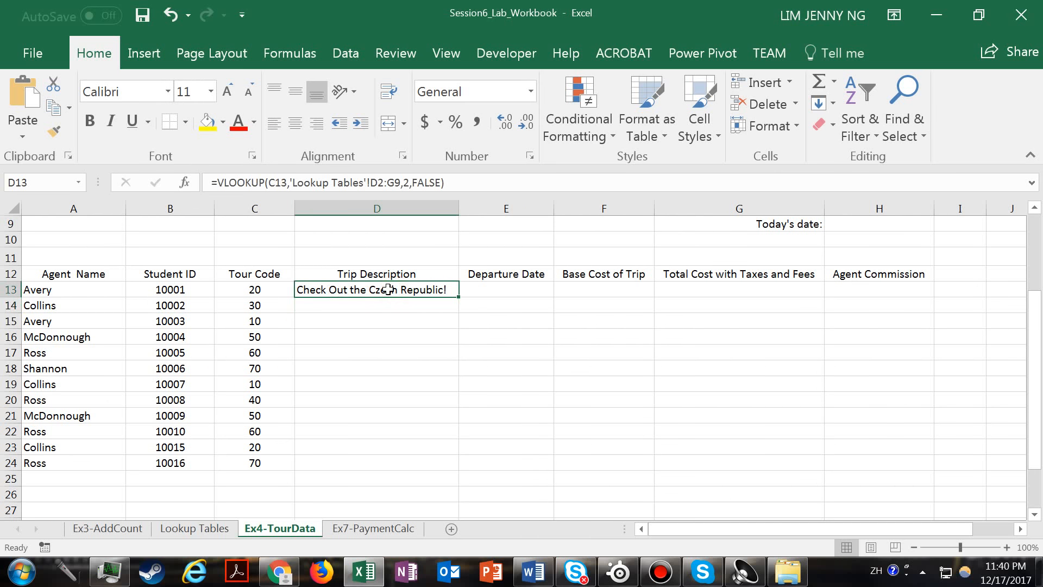
{"action": "left_click", "coordinate": [260, 288]}
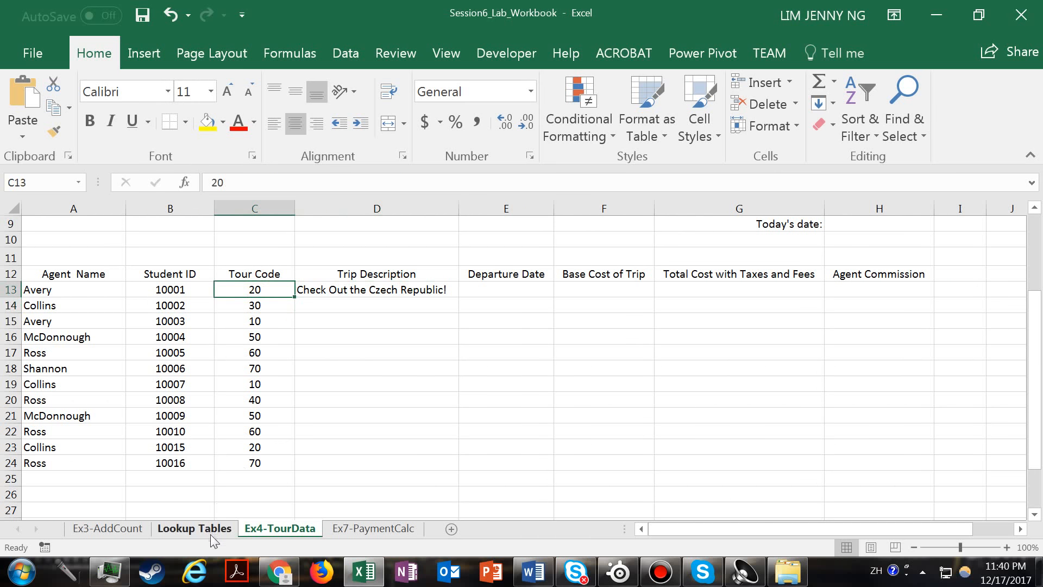
{"action": "left_click", "coordinate": [213, 535]}
{"action": "left_click_drag", "start_coordinate": [251, 255], "coordinate": [578, 255]}
{"action": "left_click", "coordinate": [278, 528]}
Make the table range in D13's VLOOKUP absolute as $D$2:$G$9 and fill the formula down to D24
{"action": "left_click", "coordinate": [399, 293]}
{"action": "double_click", "coordinate": [381, 289]}
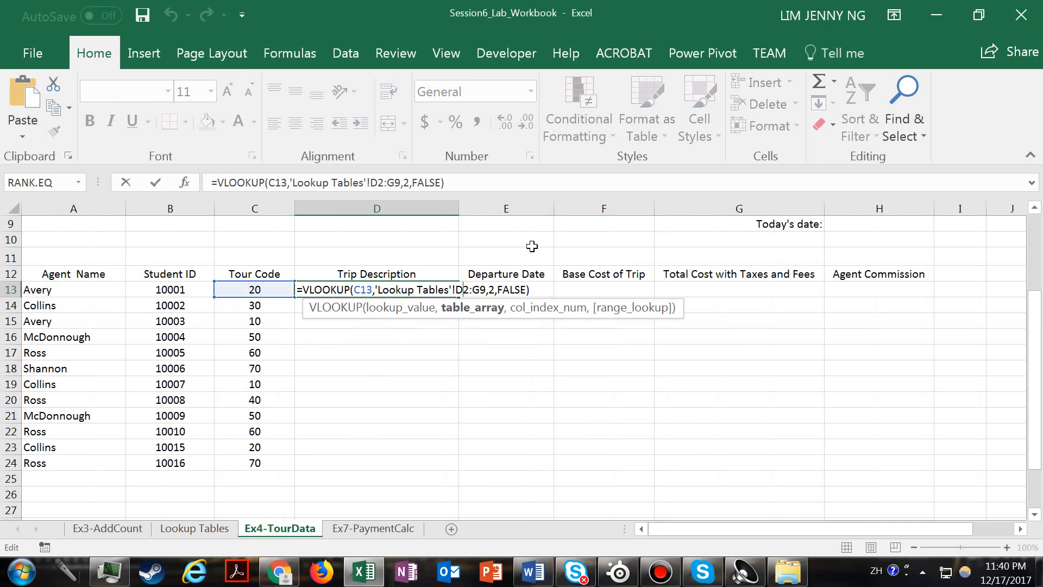
{"action": "key", "text": "F4"}
{"action": "key", "text": "Right"}
{"action": "key", "text": "Right"}
{"action": "key", "text": "Right"}
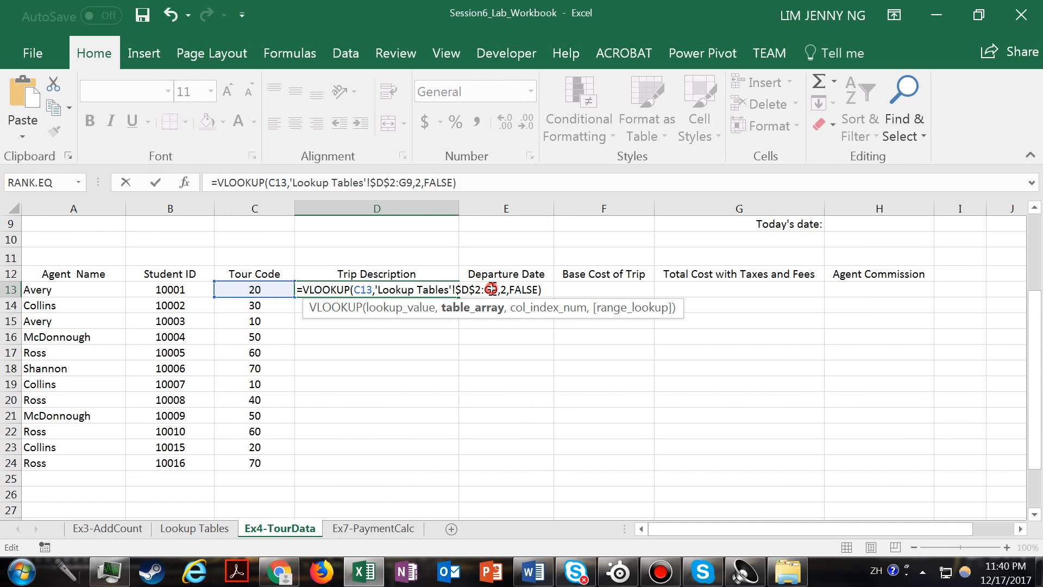
{"action": "key", "text": "F4"}
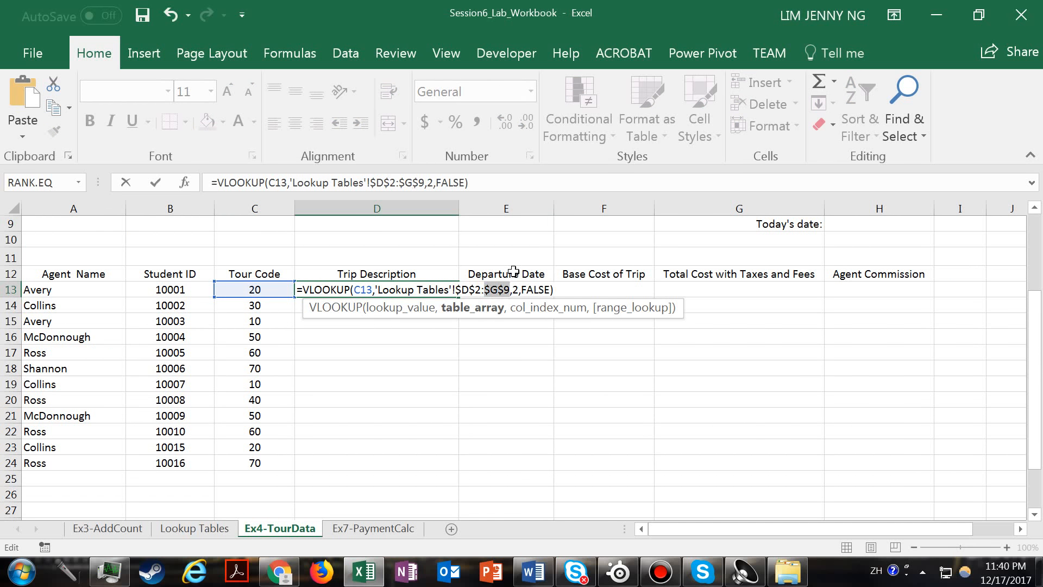
{"action": "key", "text": "Return"}
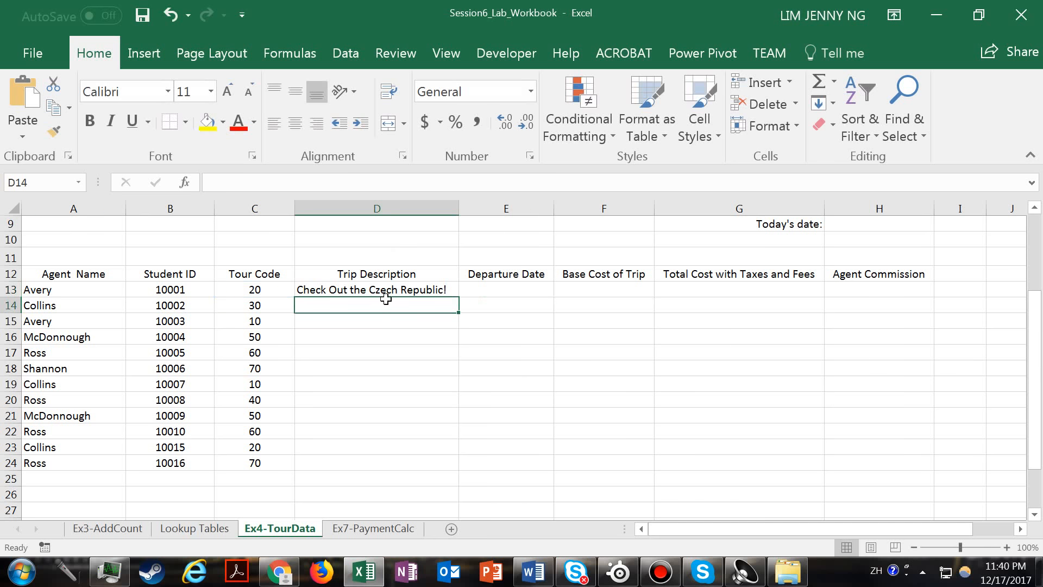
{"action": "left_click", "coordinate": [396, 288]}
{"action": "left_click_drag", "start_coordinate": [457, 296], "coordinate": [466, 468]}
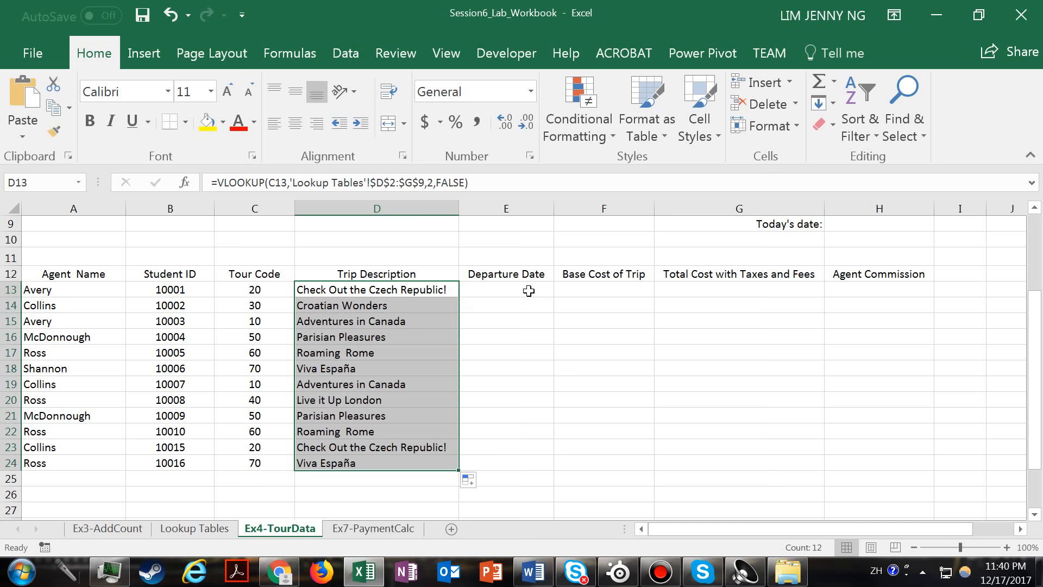
Start a VLOOKUP formula in Departure Date cell E13 with C13 as the lookup value
{"action": "left_click", "coordinate": [528, 289]}
{"action": "type", "text": "="}
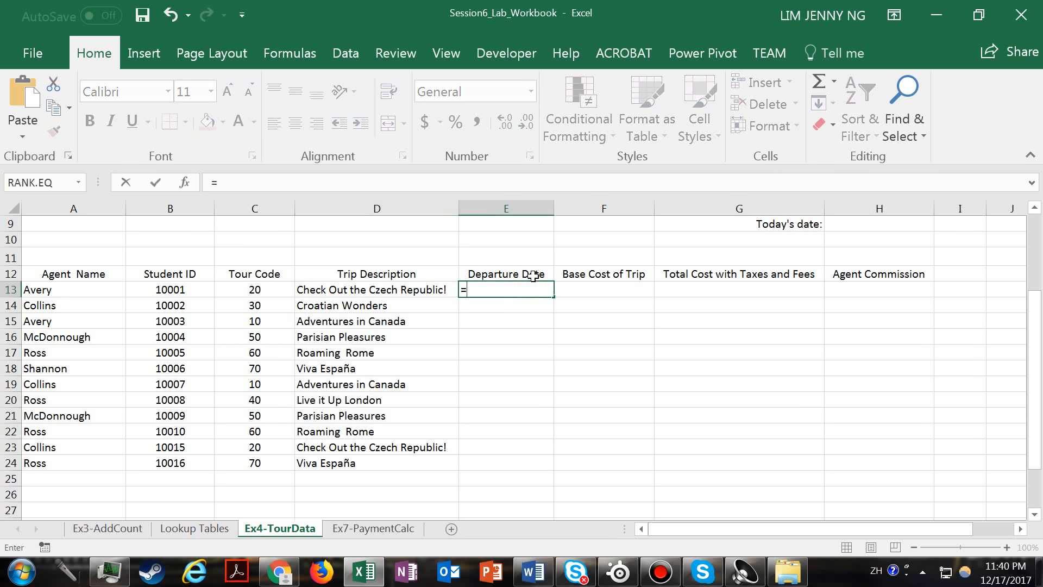
{"action": "type", "text": "v"}
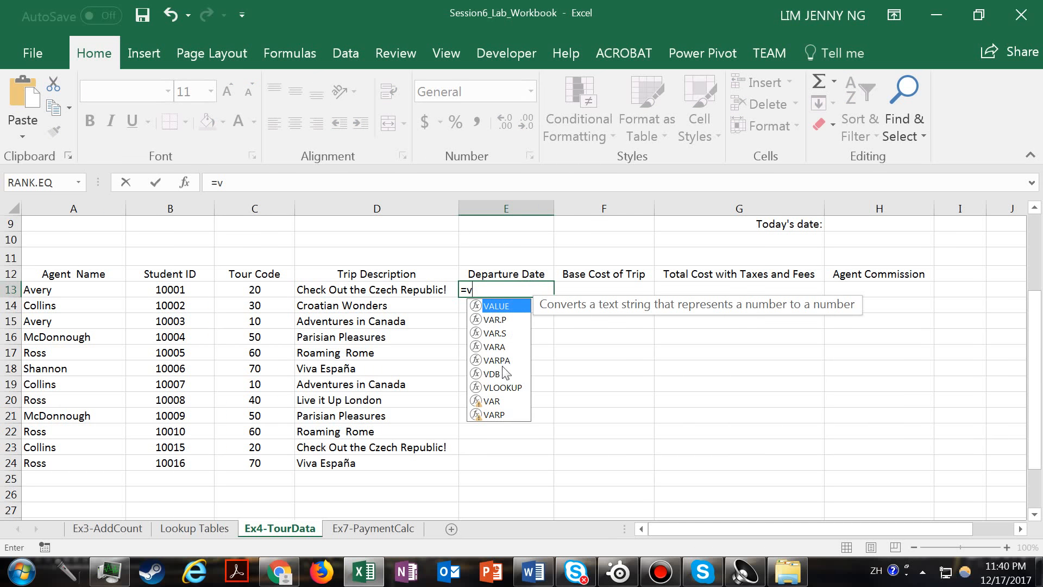
{"action": "double_click", "coordinate": [502, 387]}
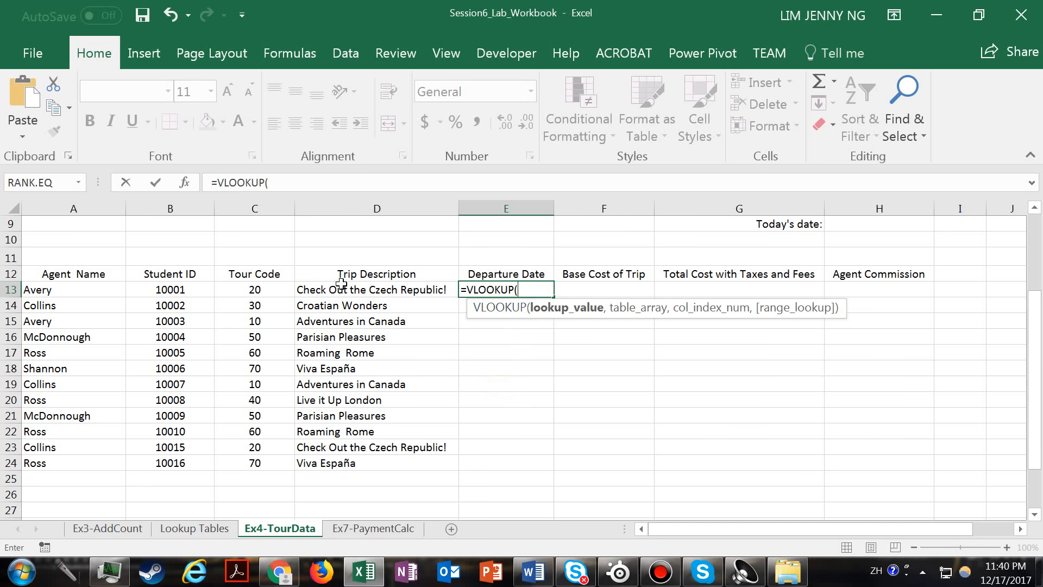
{"action": "left_click", "coordinate": [271, 283]}
{"action": "type", "text": ","}
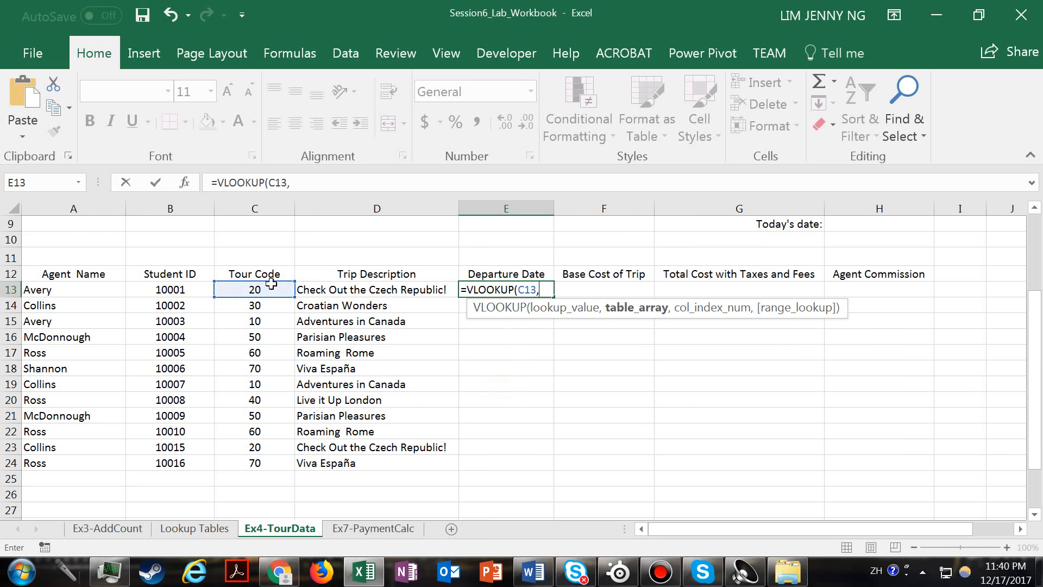
Complete E13's VLOOKUP with range D2:G9 of the Lookup Tables sheet, column index 3 and exact match (FALSE)
{"action": "left_click", "coordinate": [204, 528]}
{"action": "left_click_drag", "start_coordinate": [260, 238], "coordinate": [608, 352]}
{"action": "left_click", "coordinate": [459, 183]}
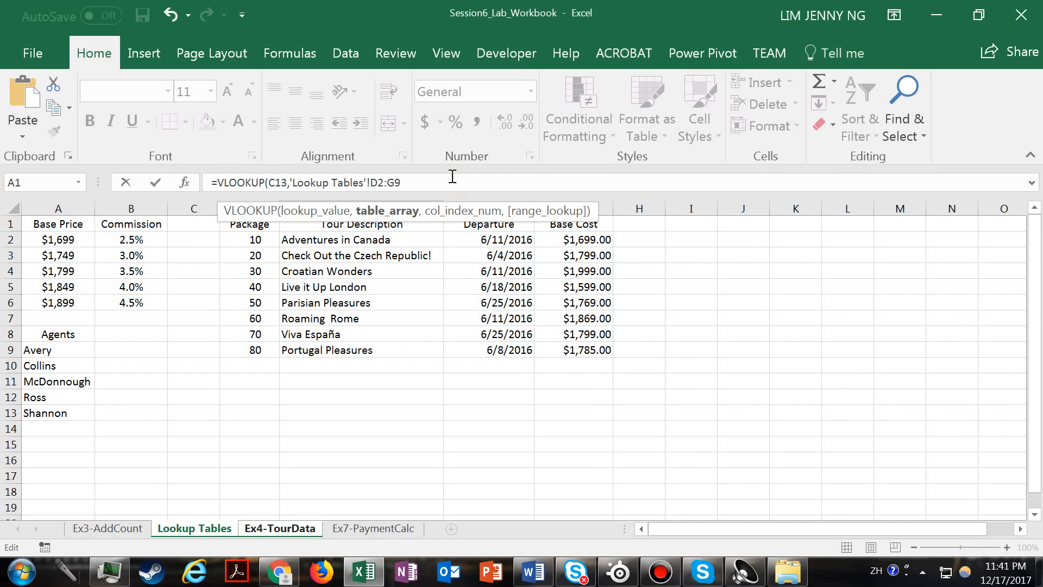
{"action": "type", "text": ",3"}
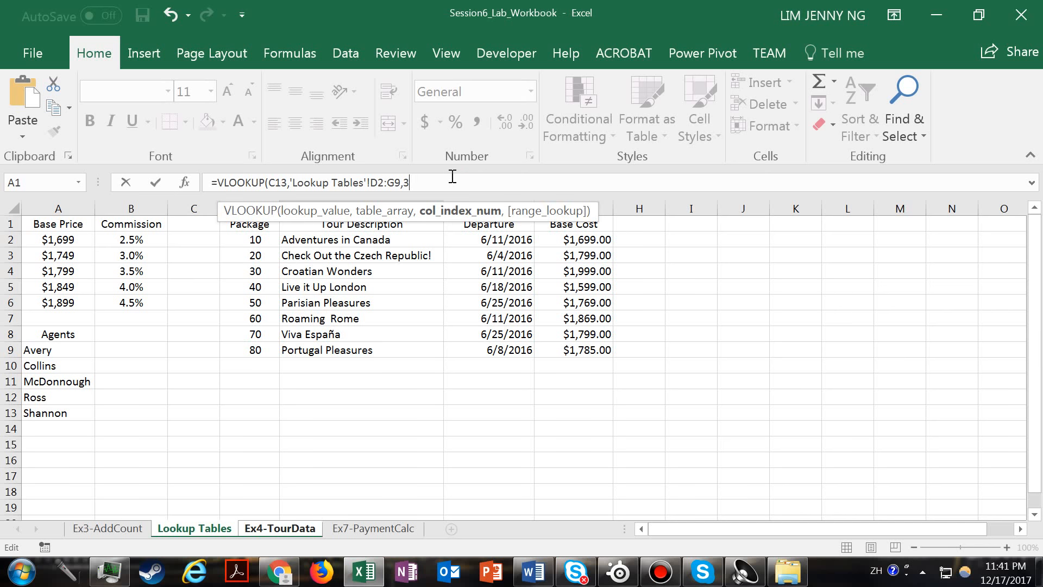
{"action": "type", "text": ","}
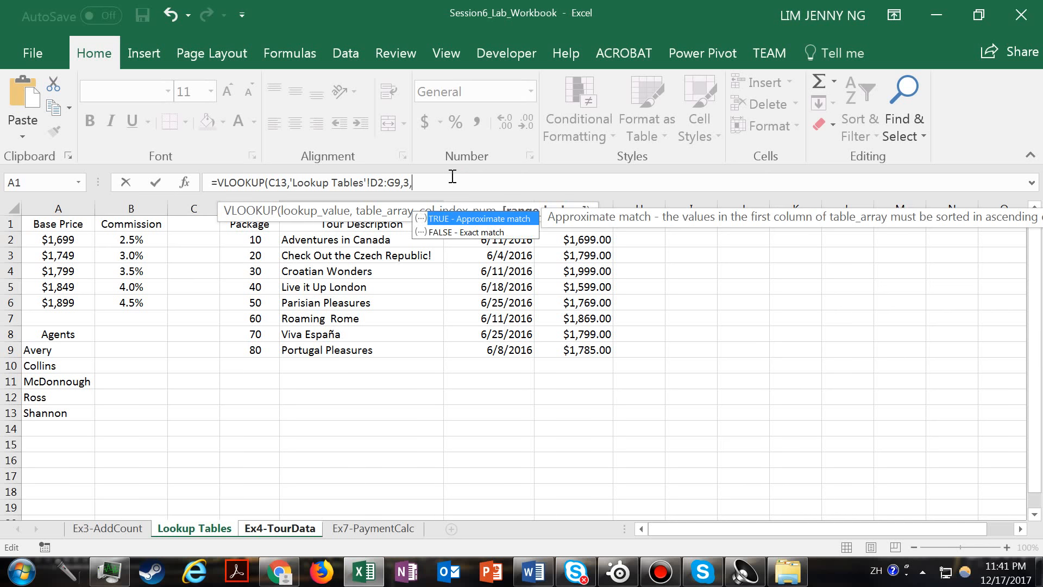
{"action": "double_click", "coordinate": [466, 231]}
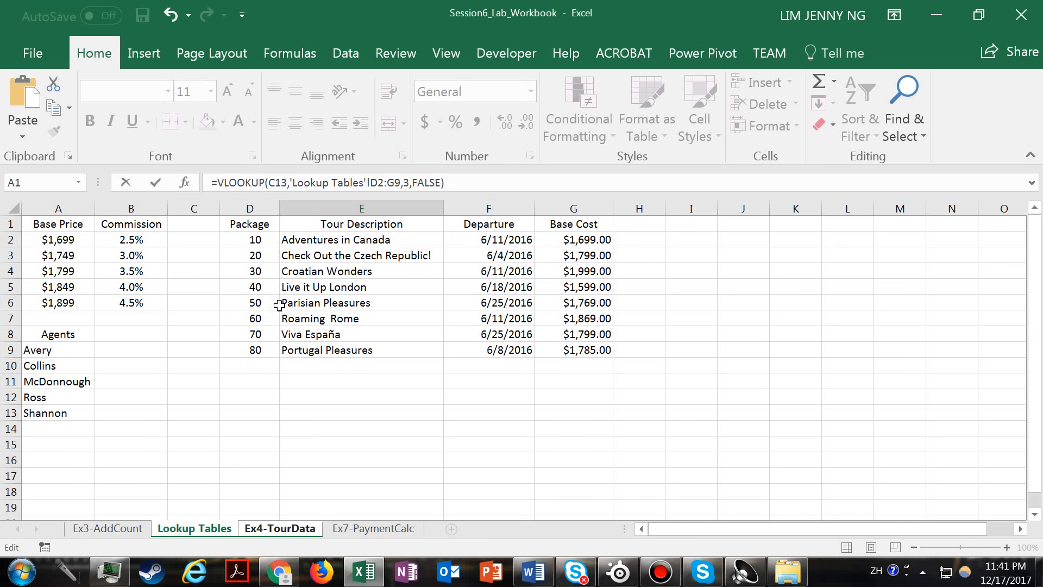
{"action": "key", "text": "Return"}
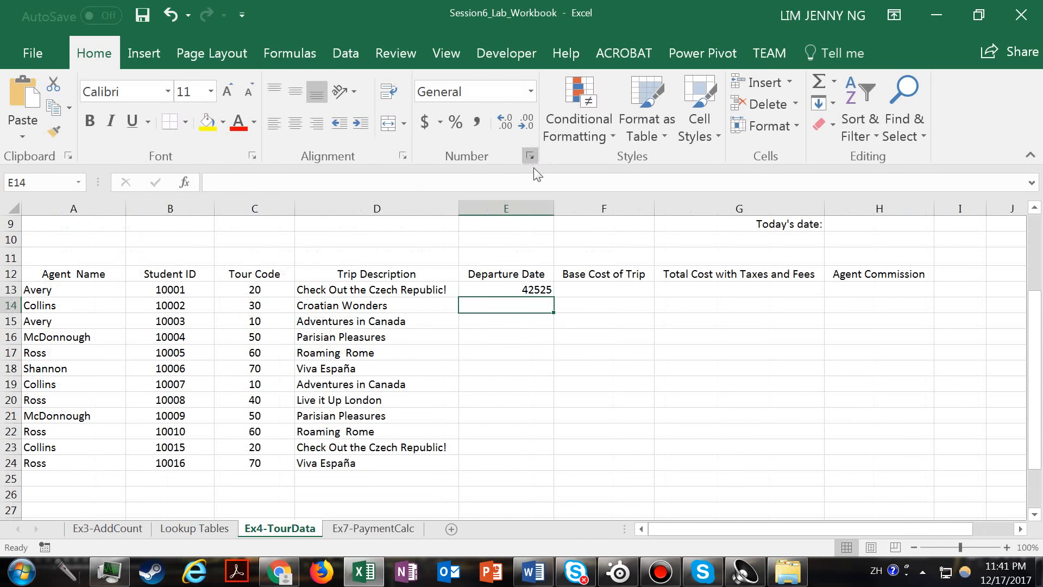
Format Departure Date cell E13 as a date with the 14-Mar-12 type
{"action": "left_click", "coordinate": [527, 290]}
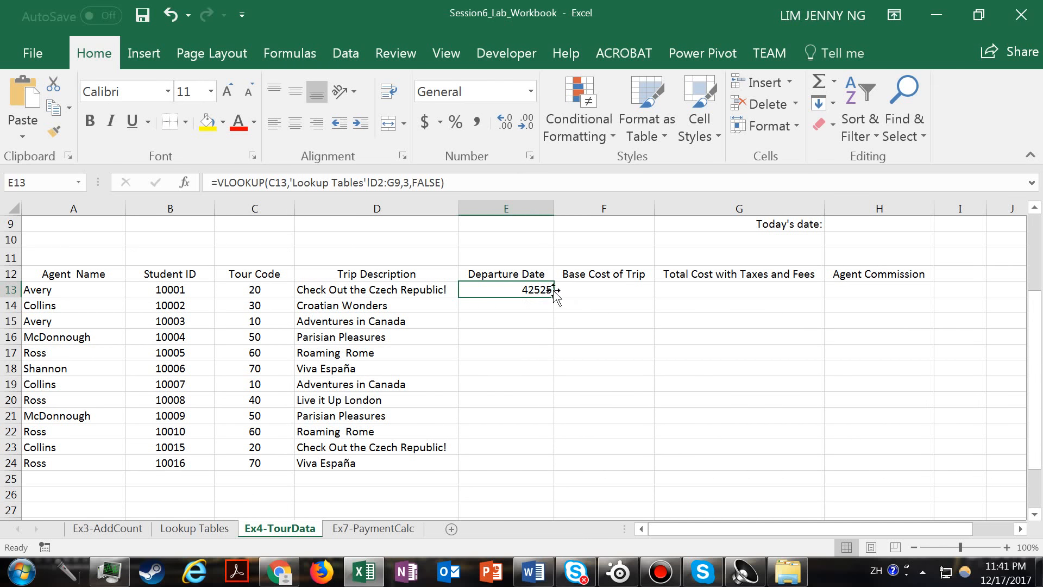
{"action": "left_click", "coordinate": [530, 90]}
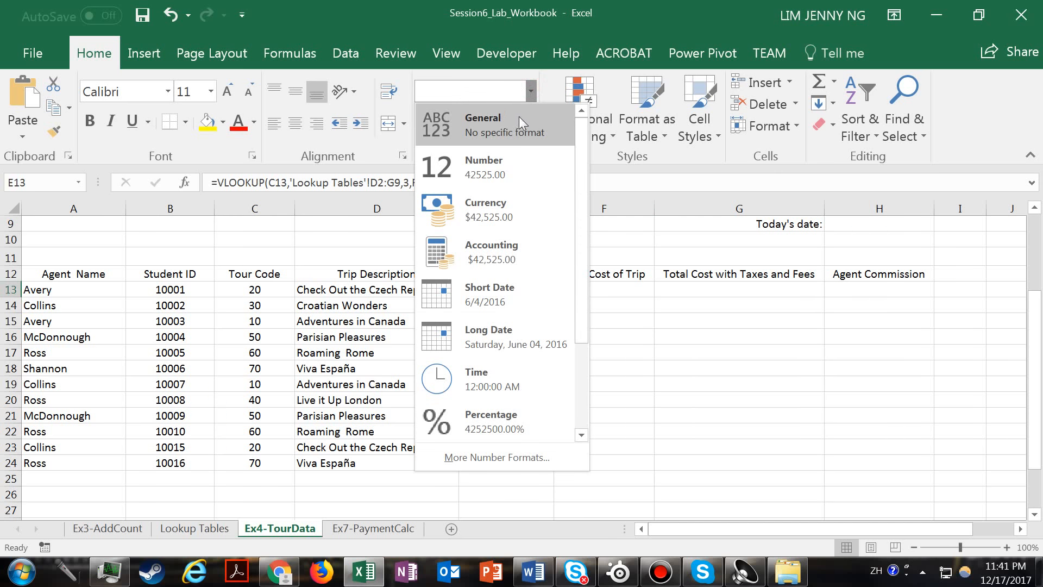
{"action": "left_click", "coordinate": [525, 459]}
{"action": "left_click", "coordinate": [403, 237]}
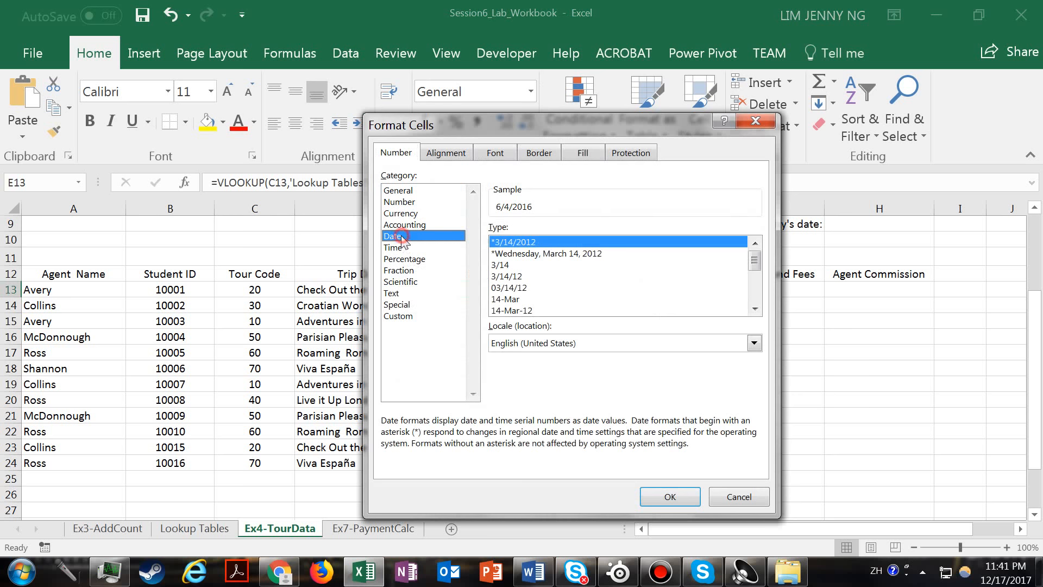
{"action": "left_click", "coordinate": [536, 311]}
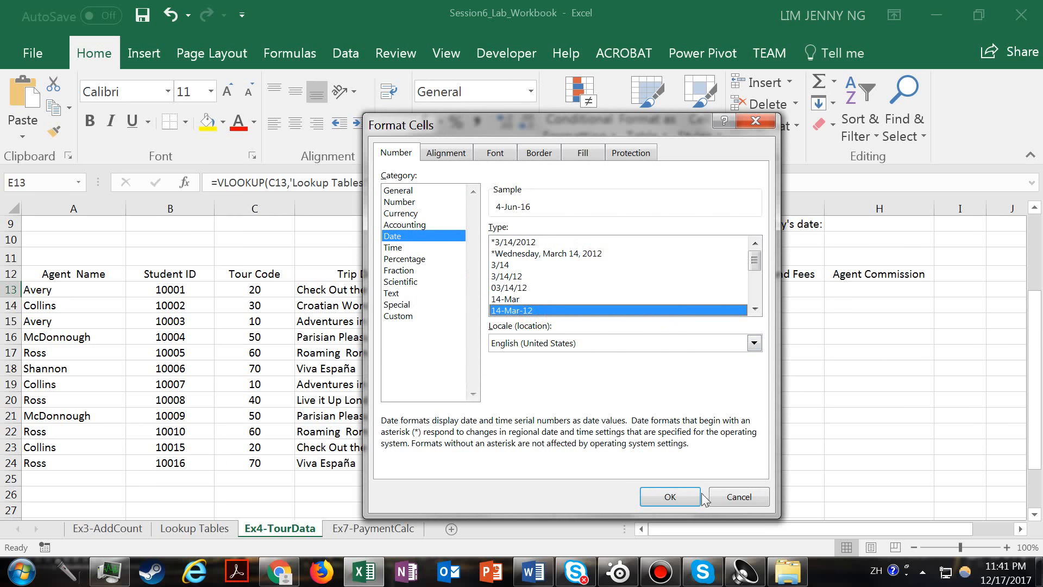
{"action": "left_click", "coordinate": [668, 494]}
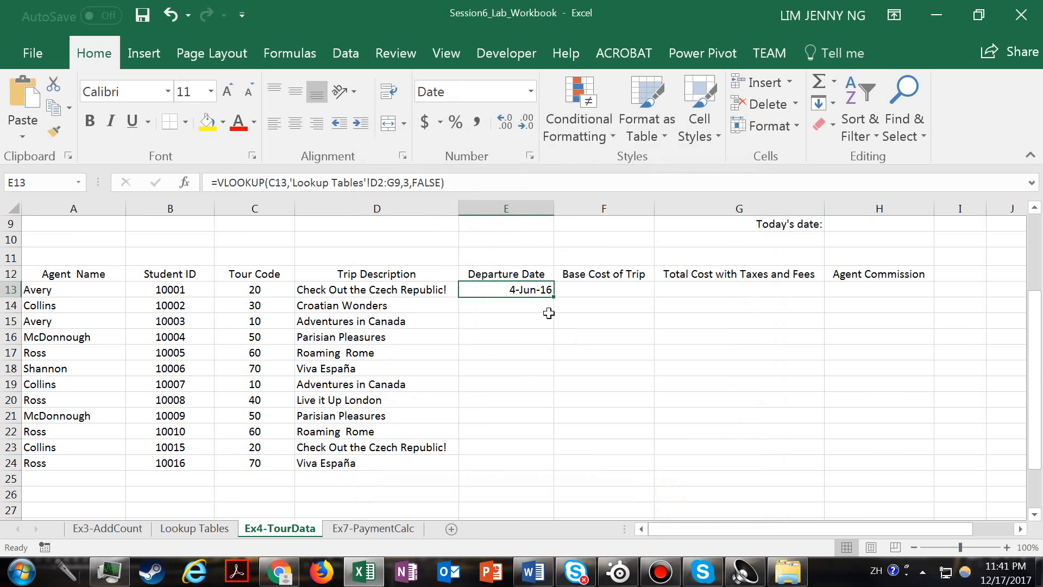
Make the table range in E13's VLOOKUP absolute as $D$2:$G$9 and fill the formula down to E24
{"action": "double_click", "coordinate": [519, 290]}
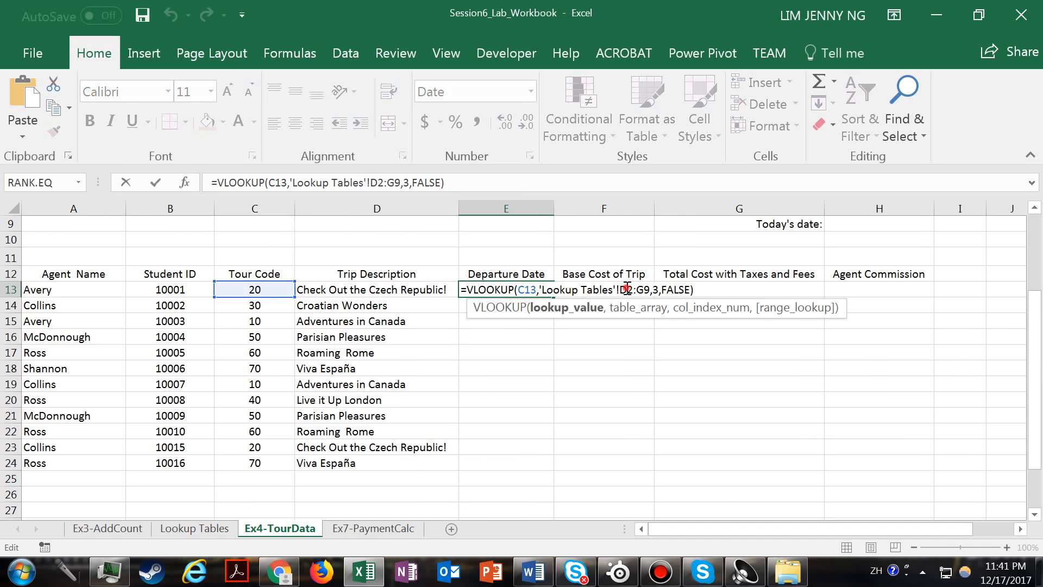
{"action": "left_click", "coordinate": [627, 290]}
{"action": "key", "text": "F4"}
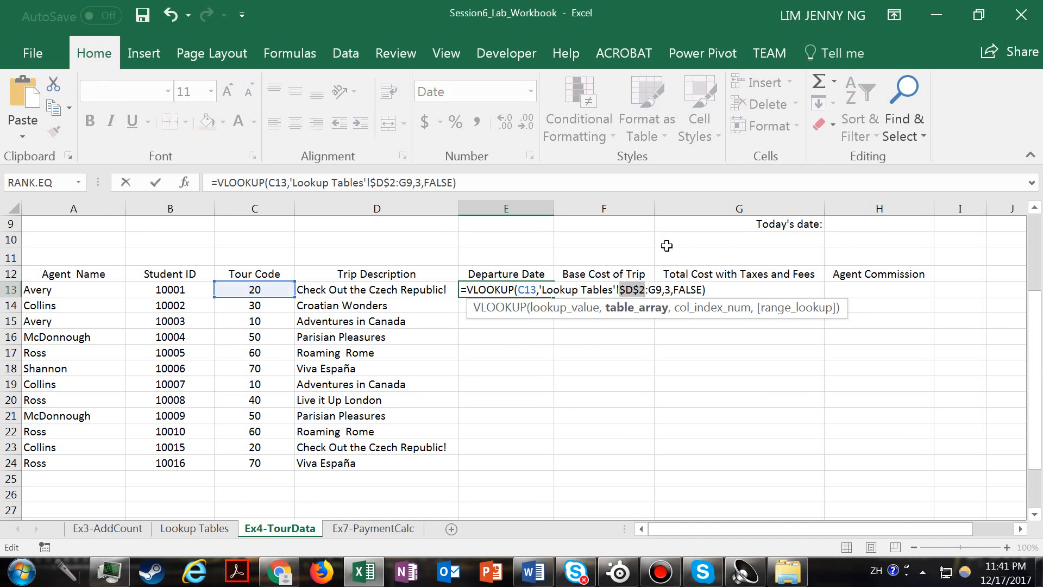
{"action": "left_click", "coordinate": [662, 290]}
{"action": "key", "text": "F4"}
{"action": "key", "text": "Return"}
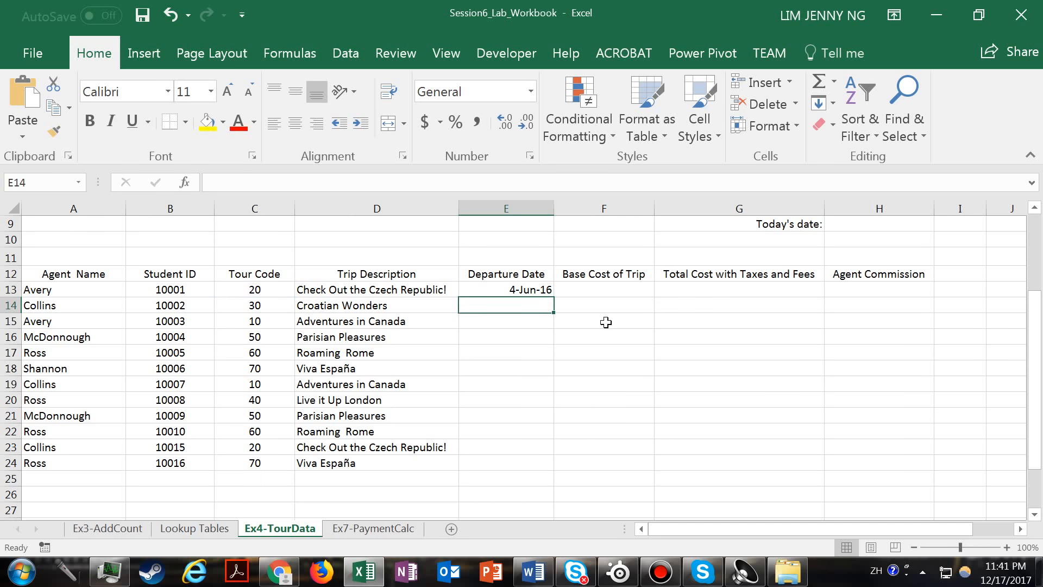
{"action": "left_click", "coordinate": [532, 290]}
{"action": "left_click_drag", "start_coordinate": [554, 297], "coordinate": [546, 468]}
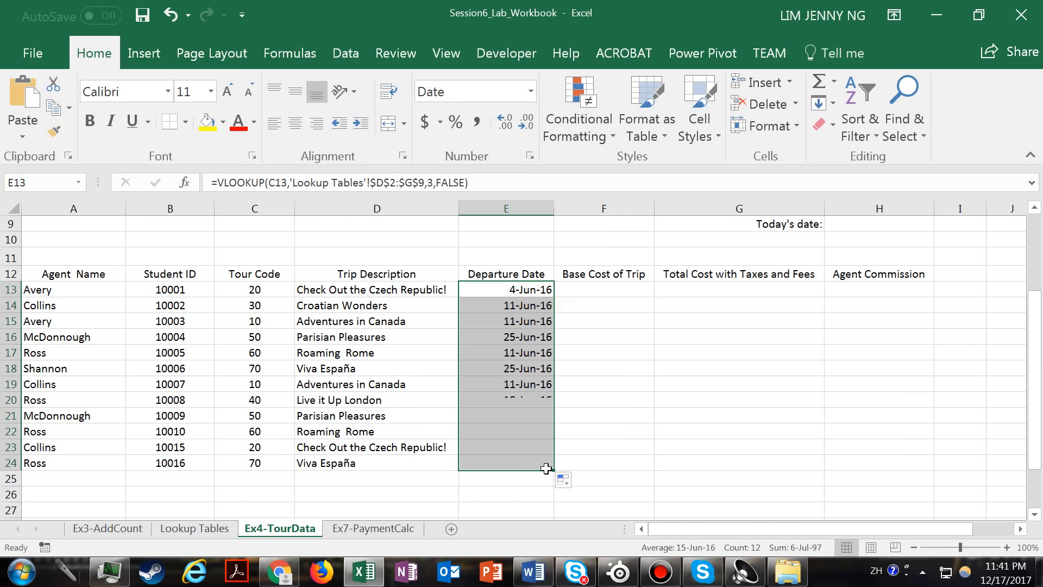
Start a VLOOKUP formula in Base Cost of Trip cell F13 with C13 as the lookup value
{"action": "left_click", "coordinate": [615, 291]}
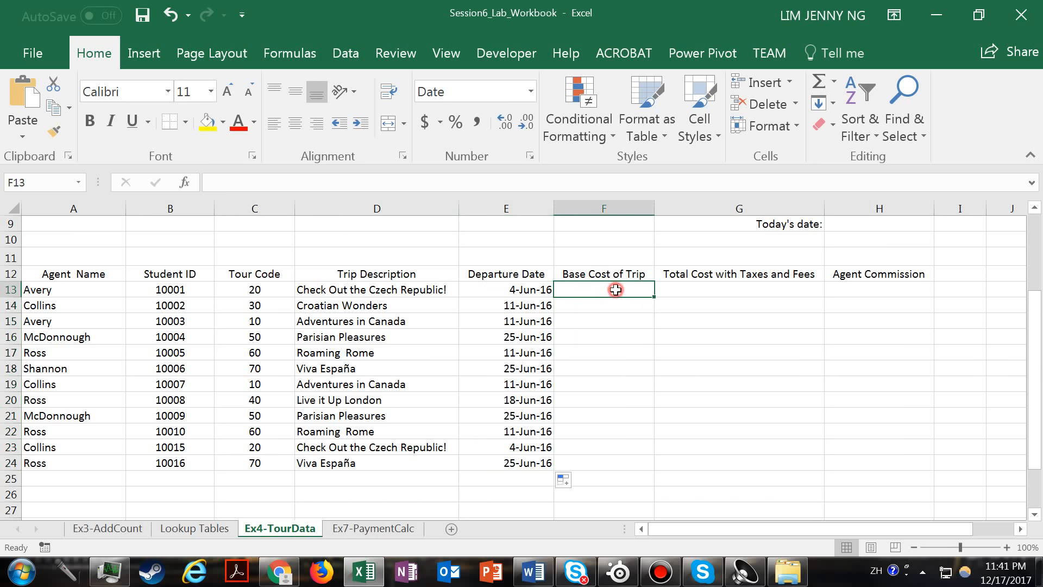
{"action": "type", "text": "="}
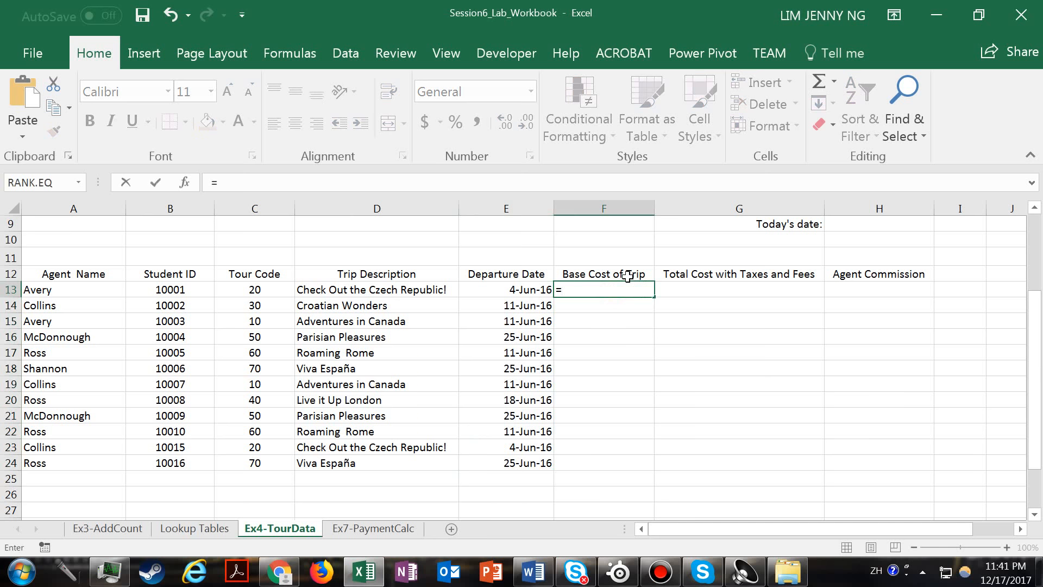
{"action": "type", "text": "V"}
{"action": "double_click", "coordinate": [602, 387]}
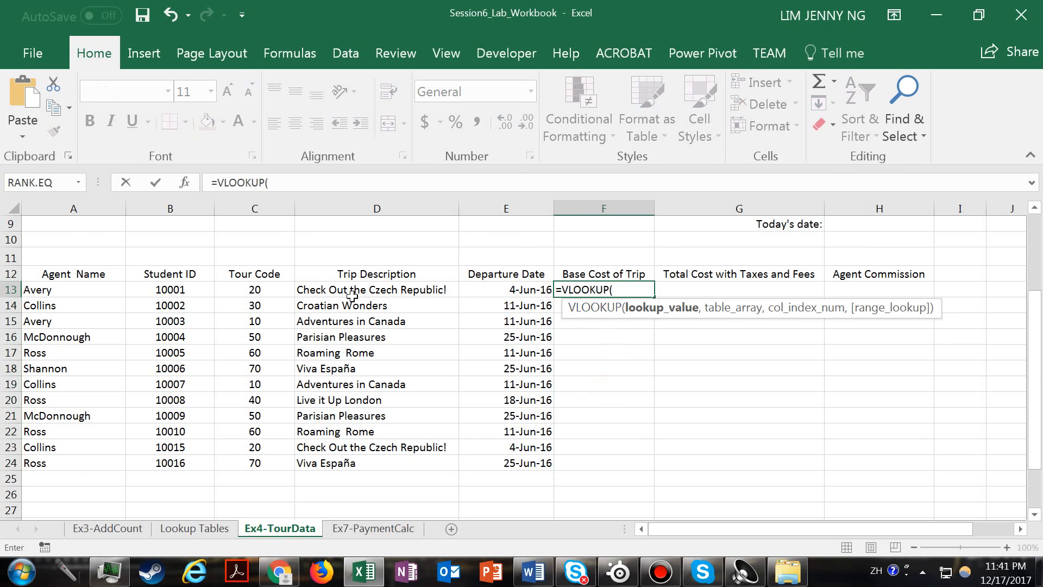
{"action": "left_click", "coordinate": [266, 289]}
{"action": "type", "text": ","}
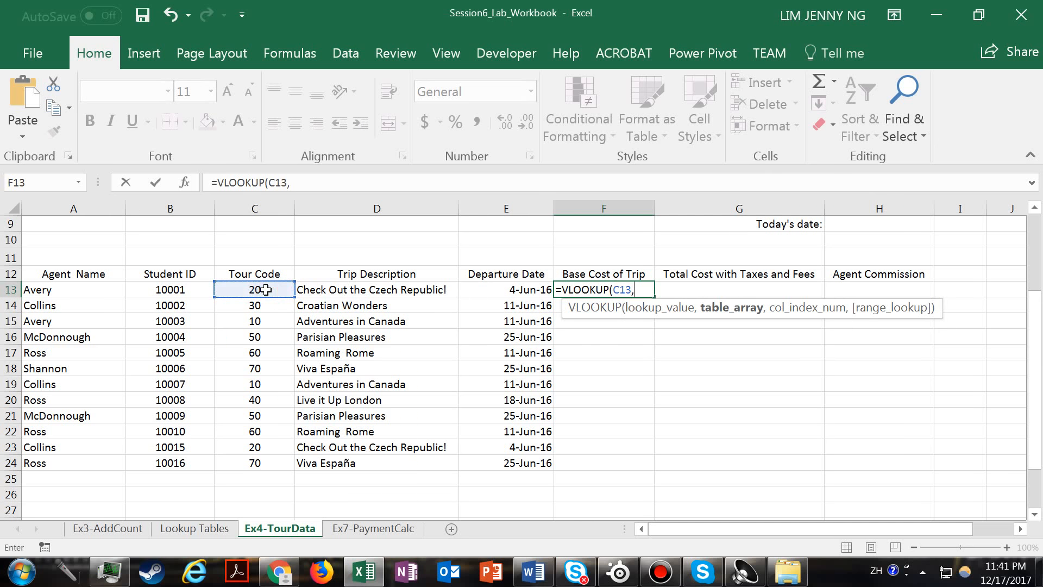
Complete F13's VLOOKUP with range D2:G9 of the Lookup Tables sheet, column index 4 and exact match (FALSE)
{"action": "left_click", "coordinate": [194, 528]}
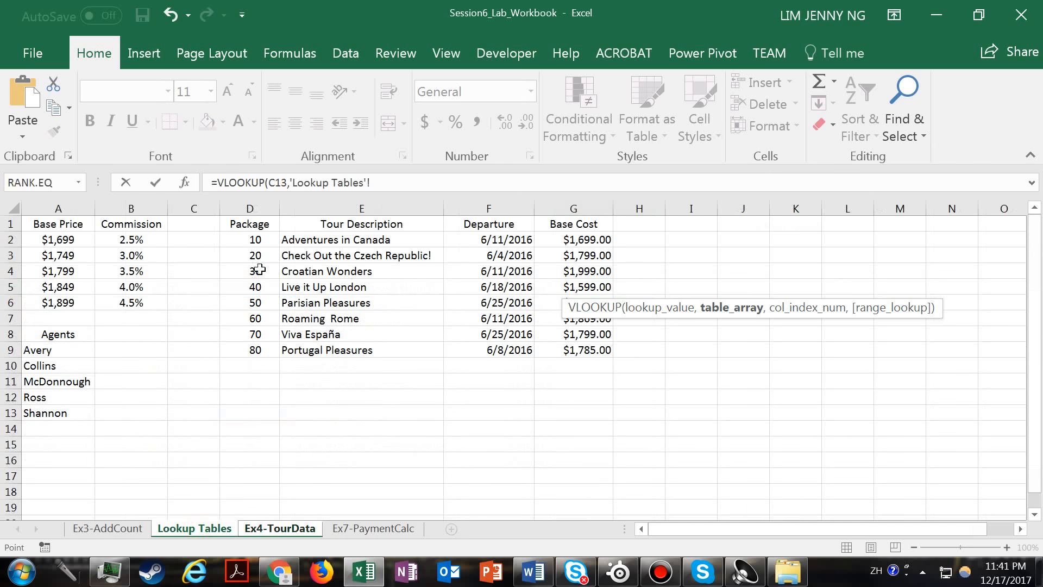
{"action": "left_click_drag", "start_coordinate": [253, 240], "coordinate": [582, 350]}
{"action": "left_click", "coordinate": [421, 183]}
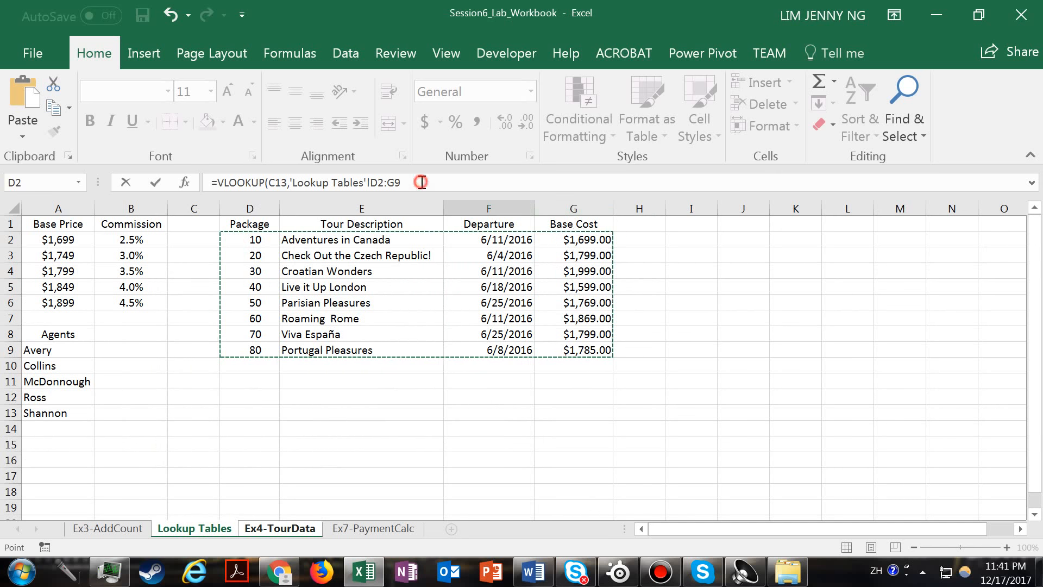
{"action": "type", "text": ",4"}
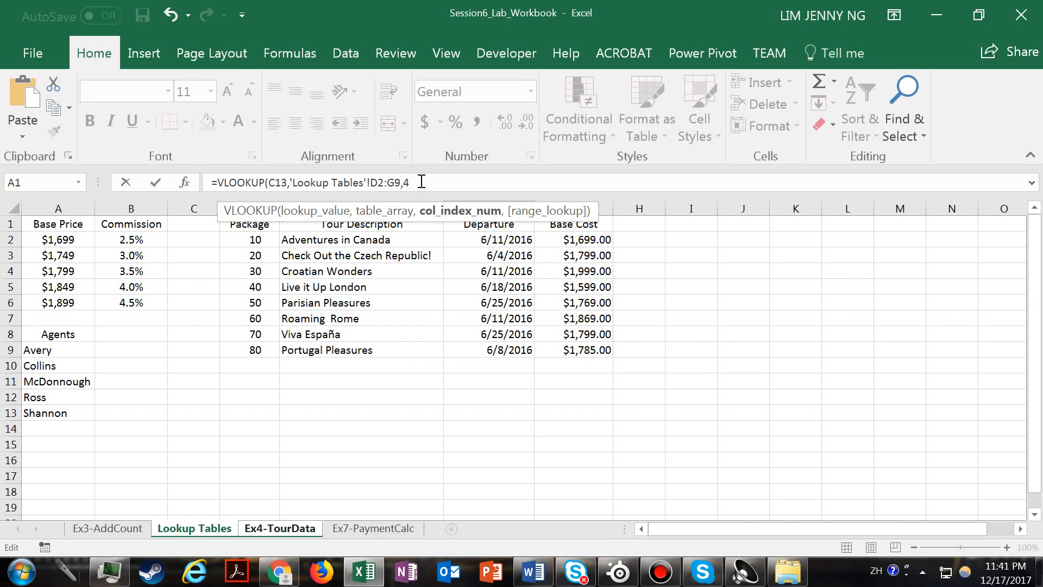
{"action": "type", "text": ","}
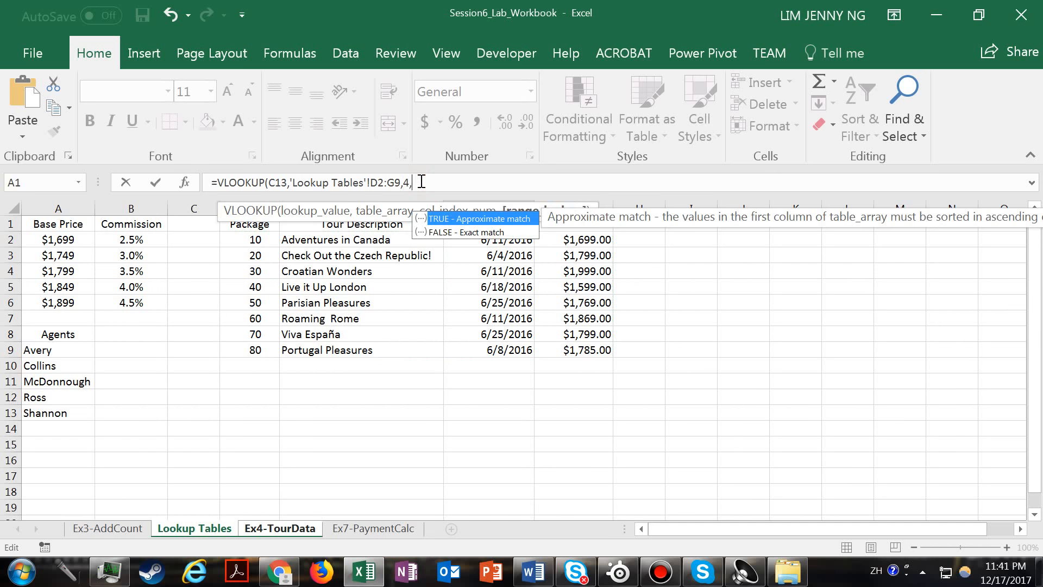
{"action": "double_click", "coordinate": [478, 231]}
{"action": "type", "text": ")"}
{"action": "key", "text": "Return"}
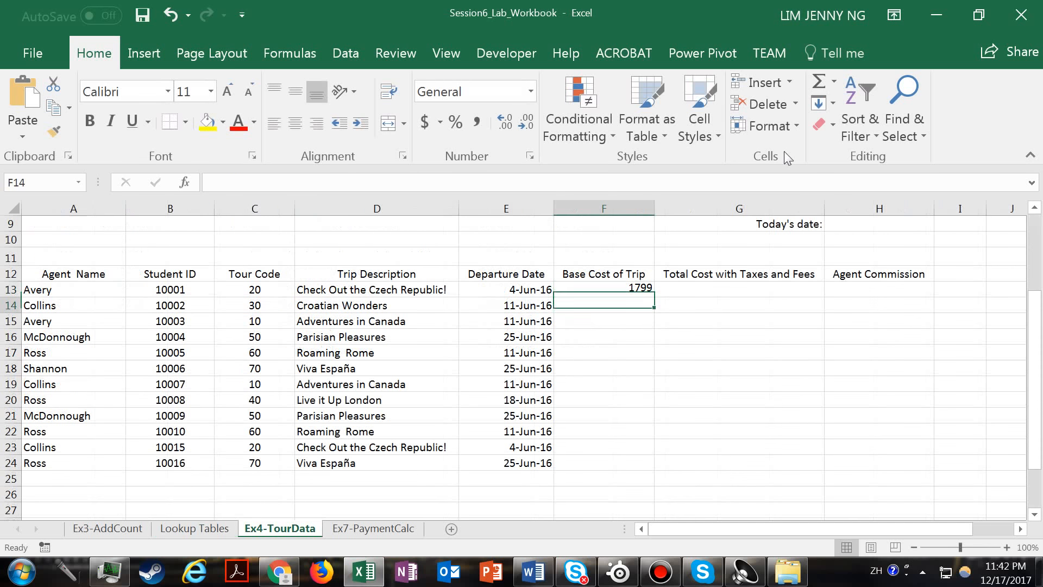
Make the table range in F13's VLOOKUP absolute as $D$2:$G$9
{"action": "left_click", "coordinate": [638, 287]}
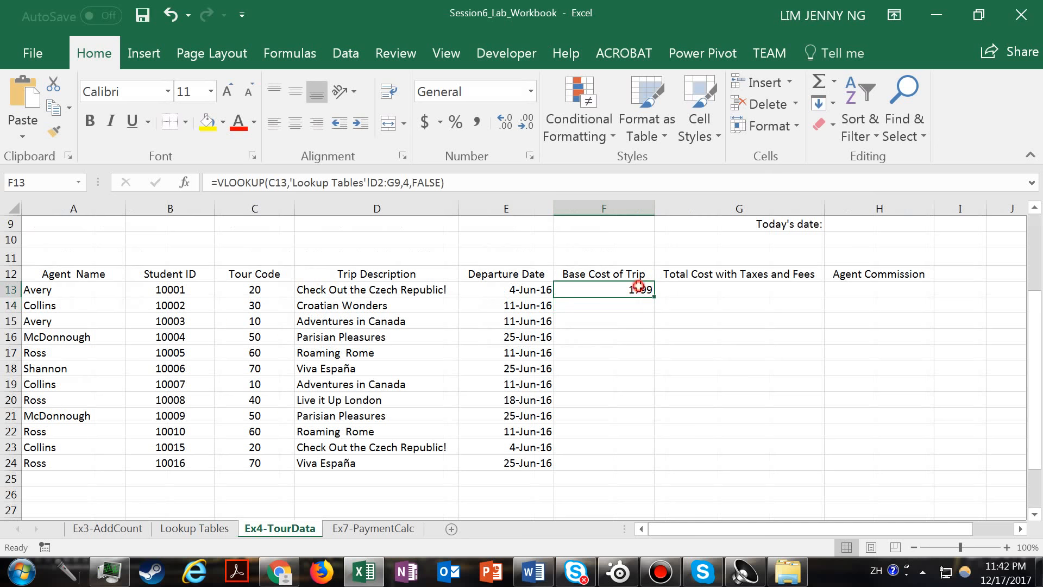
{"action": "double_click", "coordinate": [644, 287]}
{"action": "left_click", "coordinate": [722, 289]}
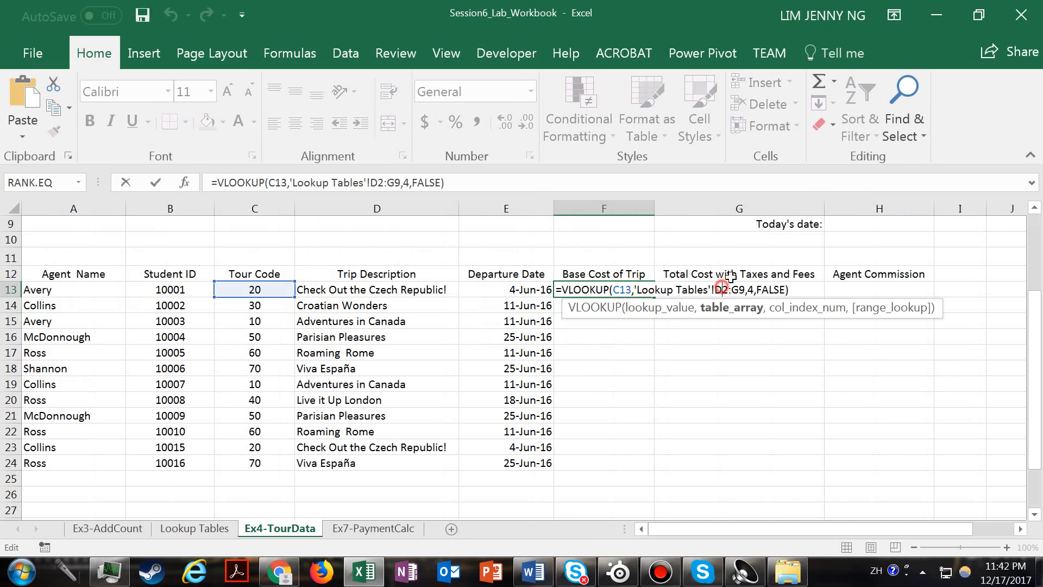
{"action": "key", "text": "F4"}
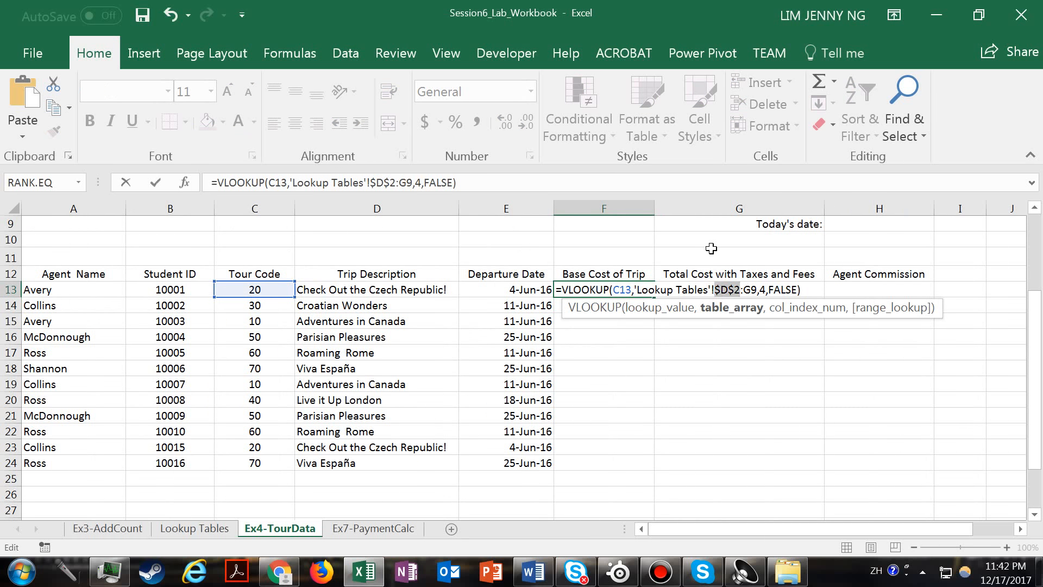
{"action": "left_click", "coordinate": [757, 289]}
{"action": "key", "text": "F4"}
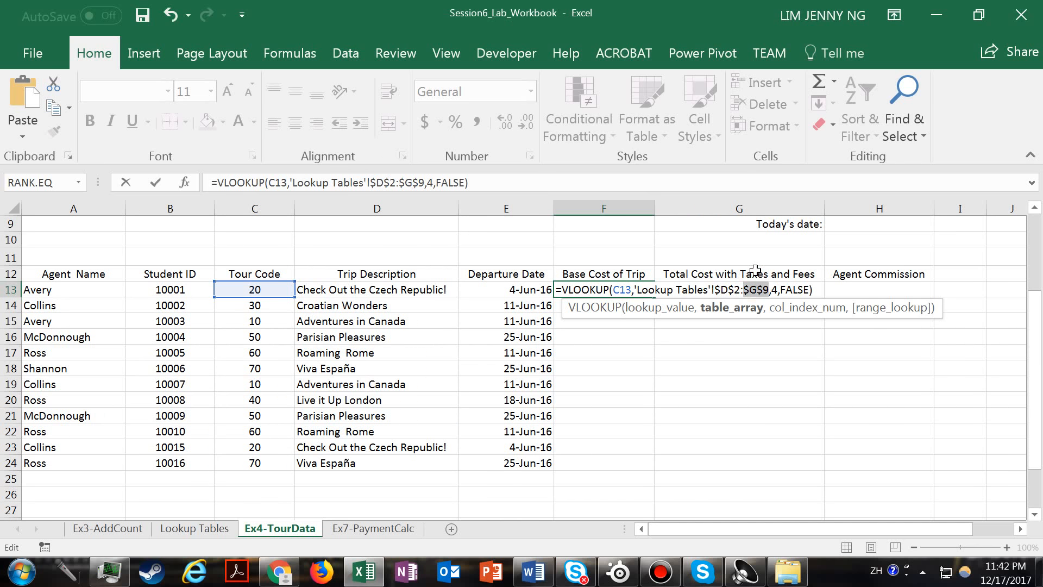
{"action": "key", "text": "Return"}
Apply the comma number style to F13 and fill its formula down to F24
{"action": "left_click", "coordinate": [646, 286]}
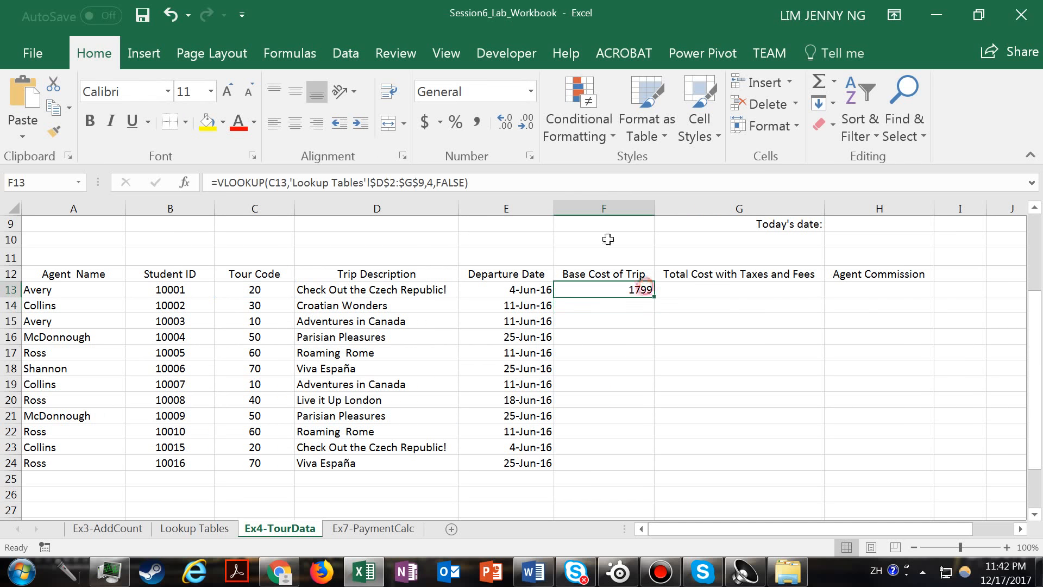
{"action": "left_click", "coordinate": [477, 121]}
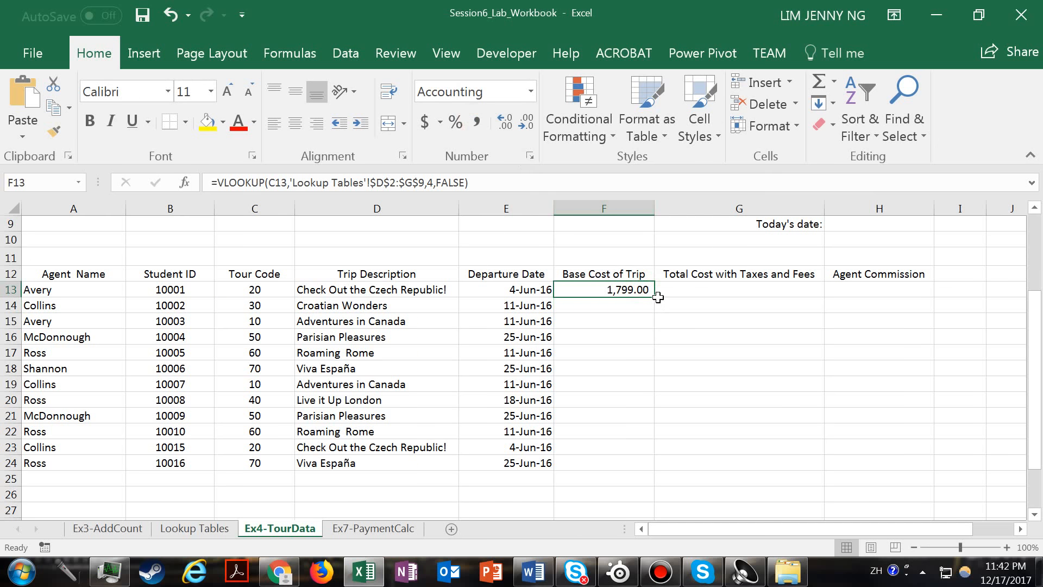
{"action": "left_click_drag", "start_coordinate": [655, 297], "coordinate": [656, 470]}
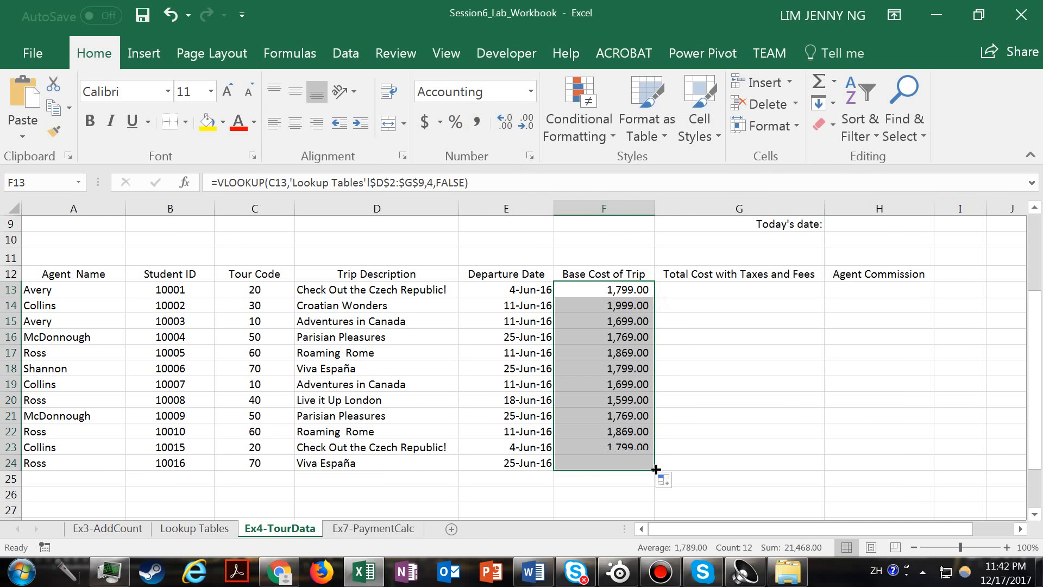
Start the Total Cost with Taxes and Fees formula in G13 as =F13+F13*, using the trip's base cost
{"action": "left_click", "coordinate": [713, 288]}
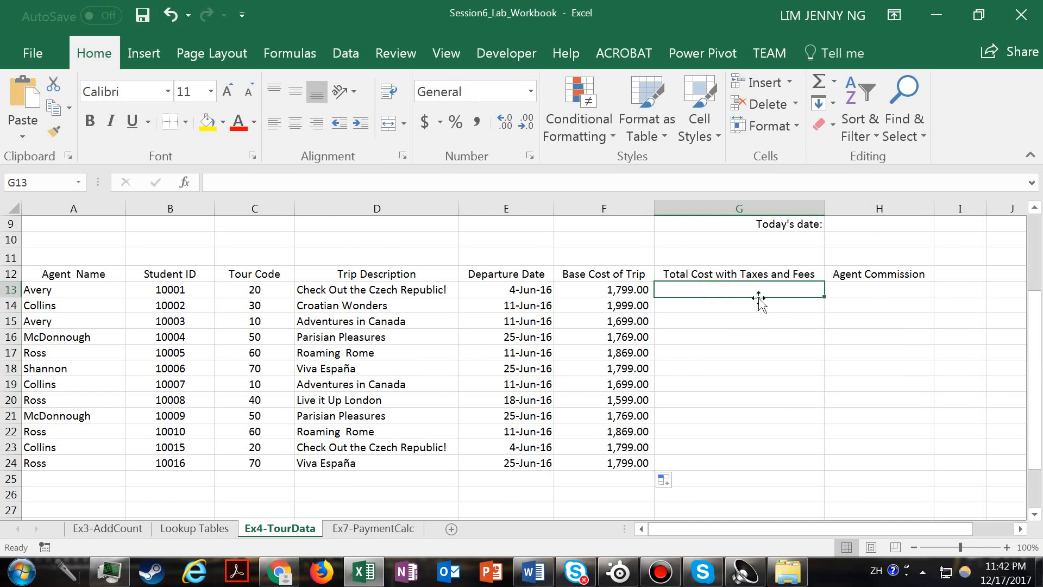
{"action": "left_click_drag", "start_coordinate": [1041, 347], "coordinate": [1040, 271]}
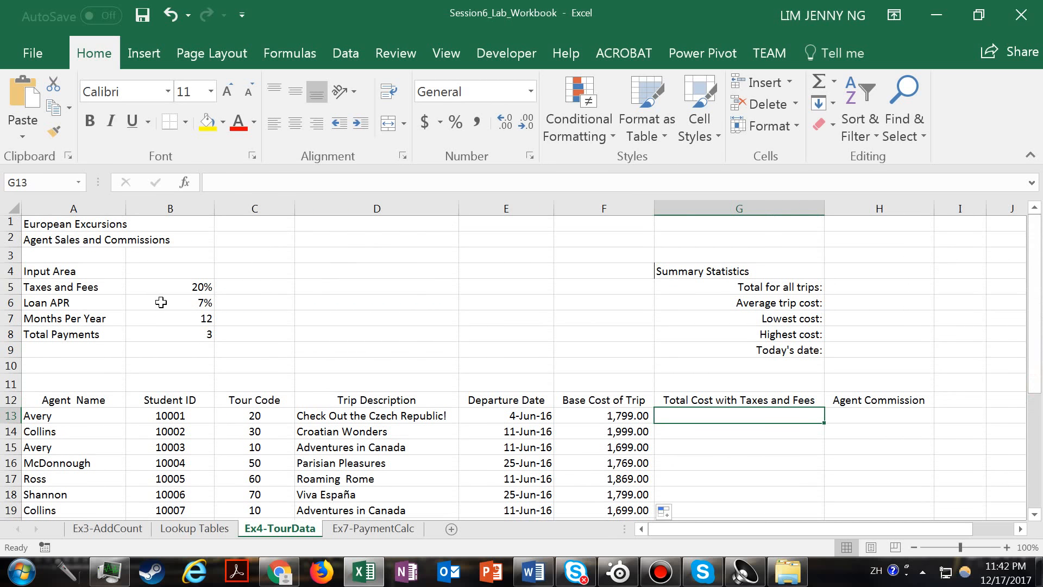
{"action": "left_click", "coordinate": [178, 284]}
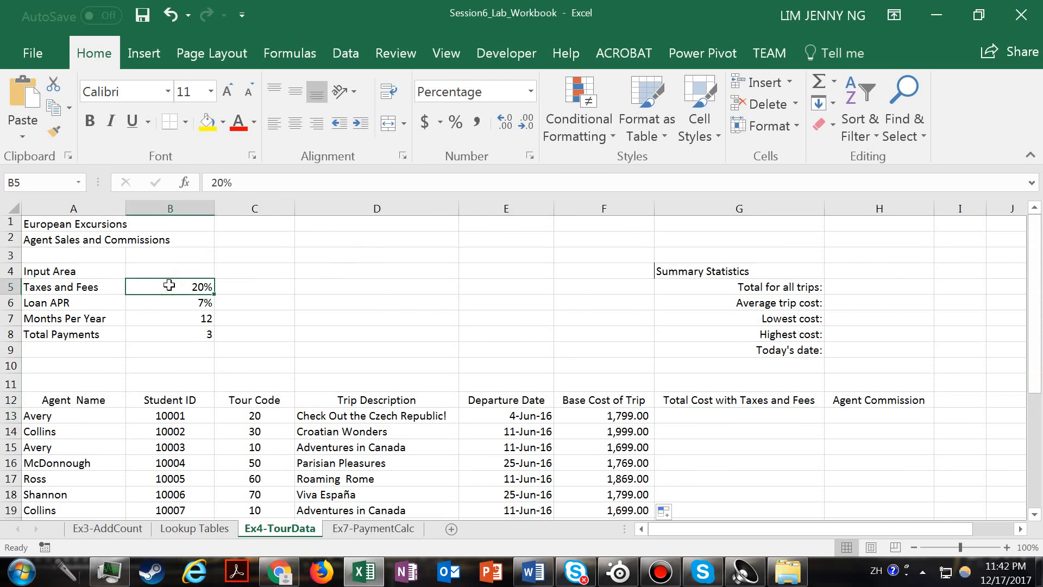
{"action": "left_click_drag", "start_coordinate": [1037, 352], "coordinate": [1039, 418]}
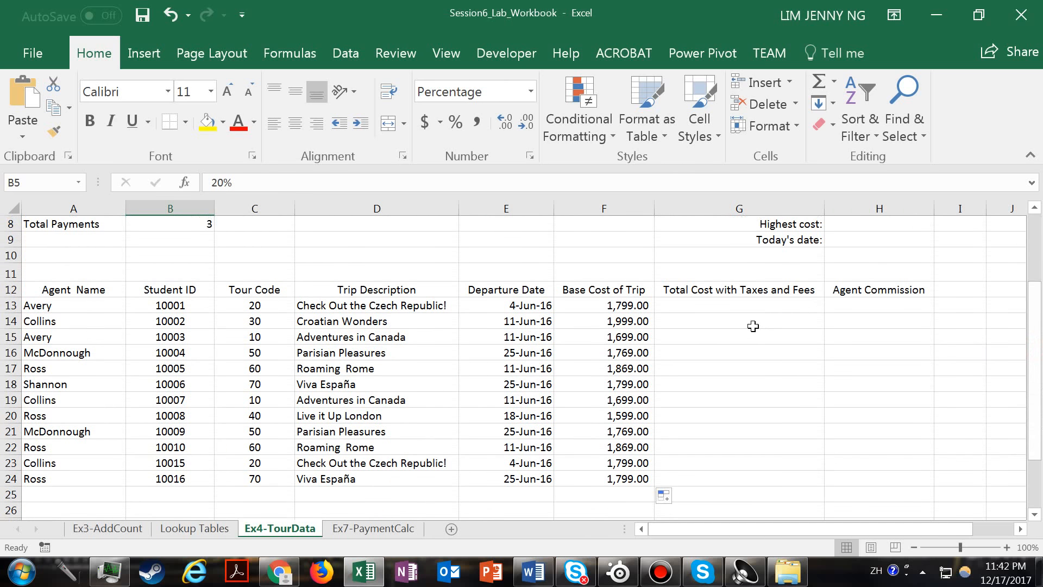
{"action": "left_click", "coordinate": [735, 305]}
{"action": "type", "text": "="}
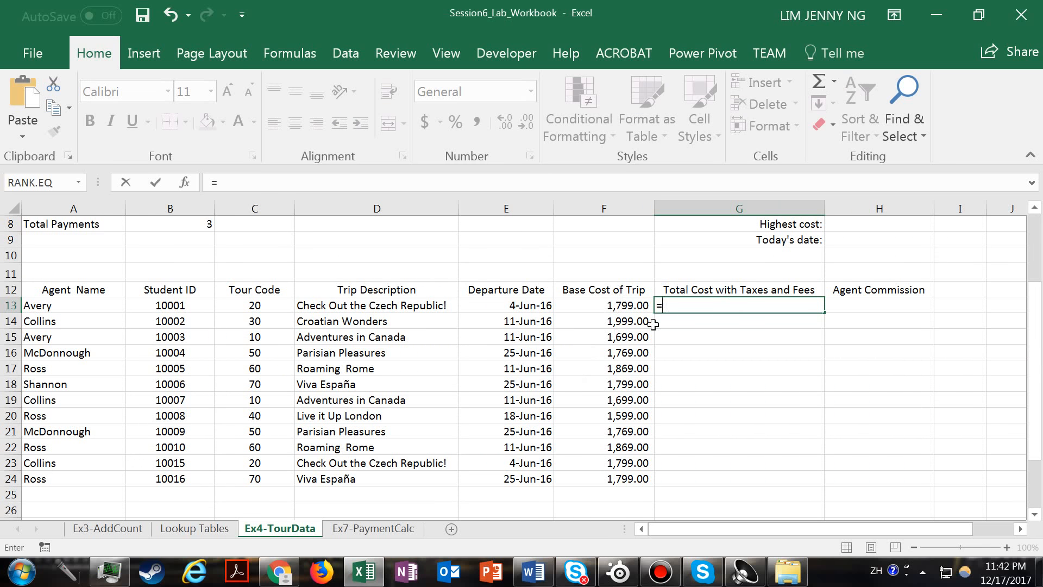
{"action": "left_click", "coordinate": [608, 304]}
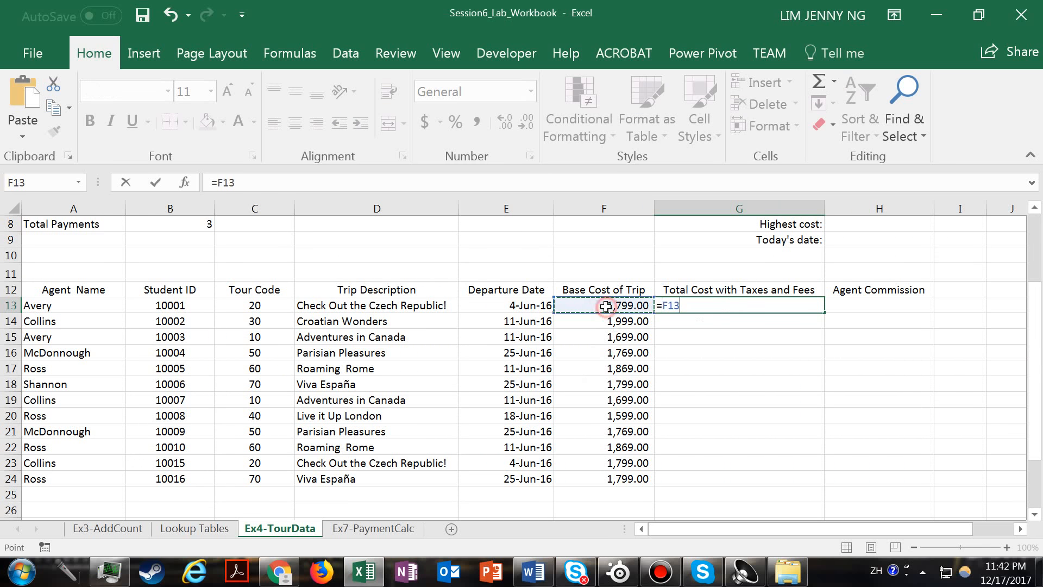
{"action": "type", "text": "+"}
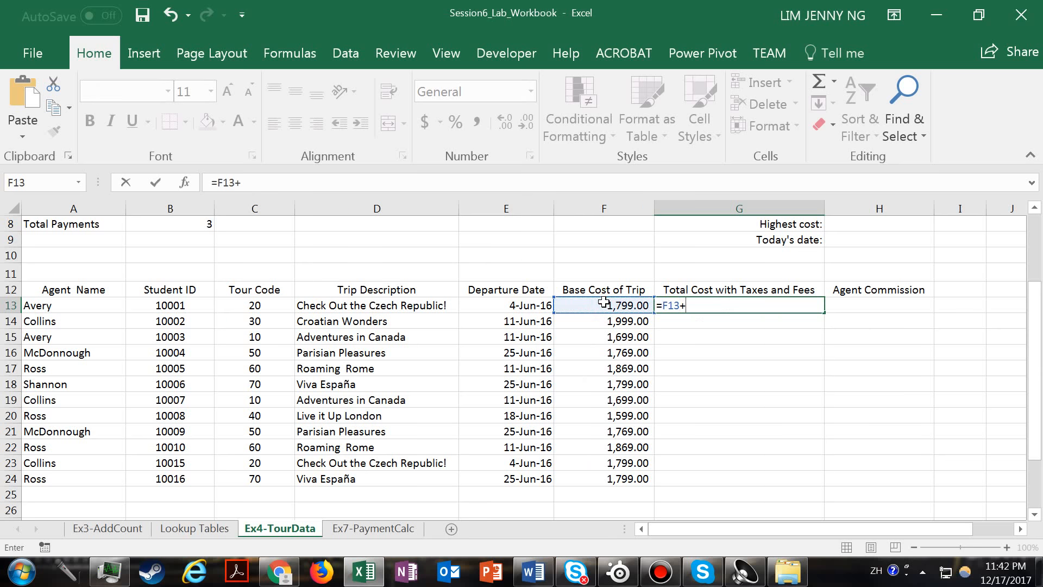
{"action": "left_click", "coordinate": [619, 303]}
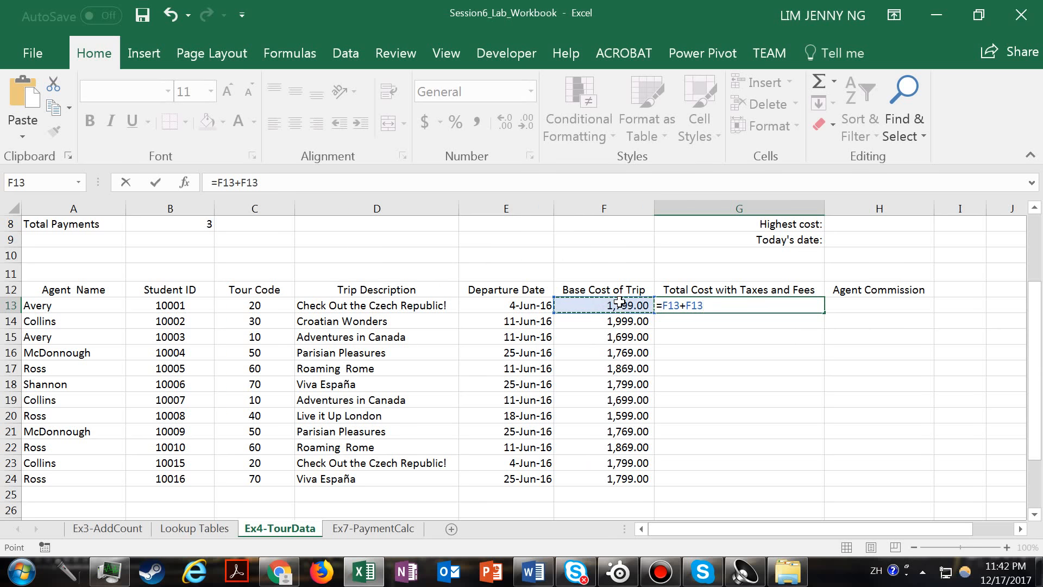
{"action": "type", "text": "*"}
Complete G13's formula by using the Taxes and Fees rate in B5 as the multiplier
{"action": "left_click_drag", "start_coordinate": [1031, 319], "coordinate": [1032, 270]}
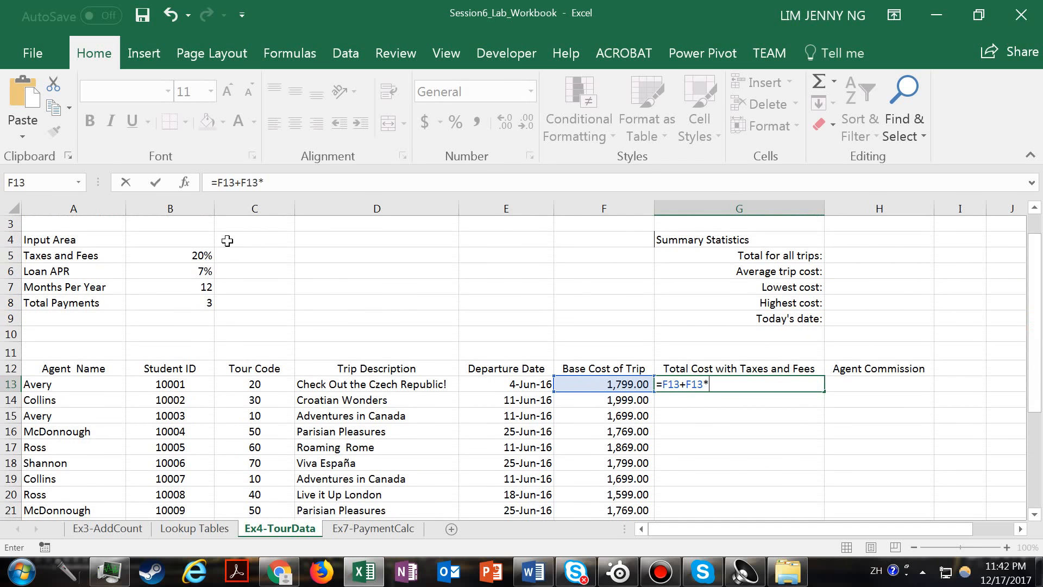
{"action": "left_click", "coordinate": [177, 256]}
{"action": "left_click_drag", "start_coordinate": [1036, 385], "coordinate": [1039, 417]}
{"action": "key", "text": "Return"}
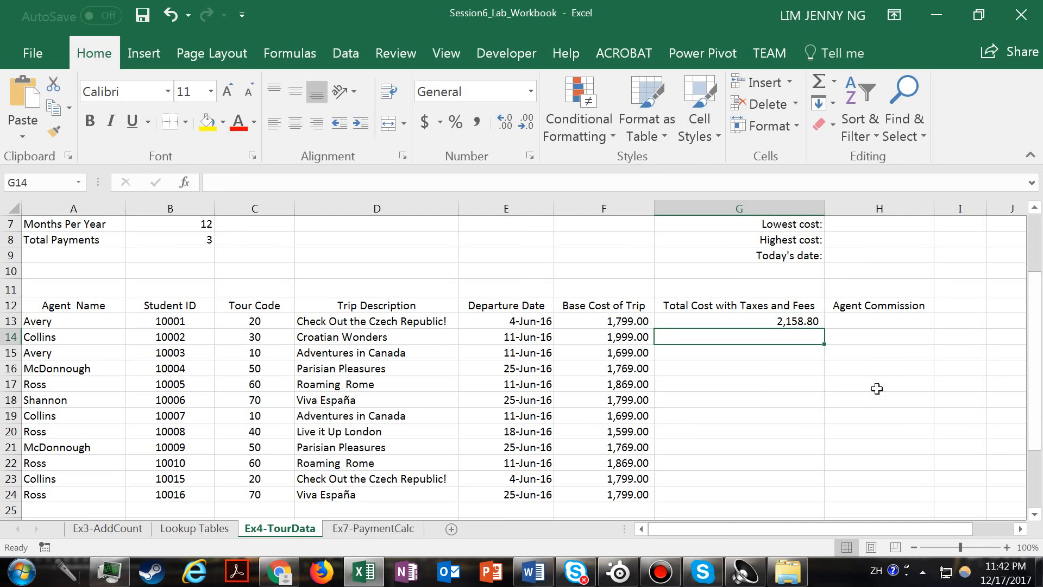
Rewrite G13's Total Cost with Taxes and Fees formula as =F13*(1+B5)
{"action": "left_click", "coordinate": [773, 324]}
{"action": "double_click", "coordinate": [772, 323]}
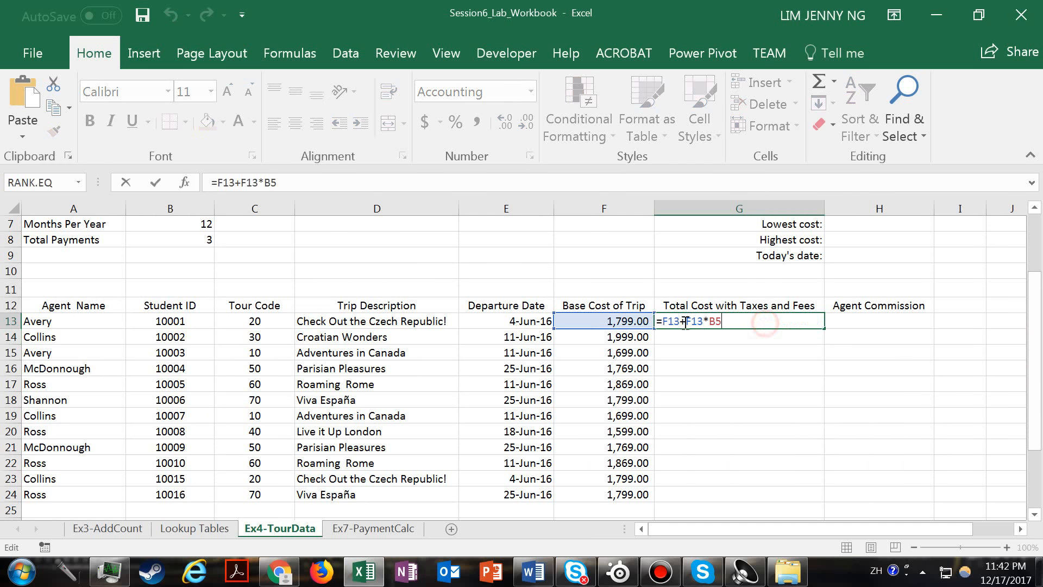
{"action": "left_click", "coordinate": [680, 321]}
{"action": "type", "text": "*"}
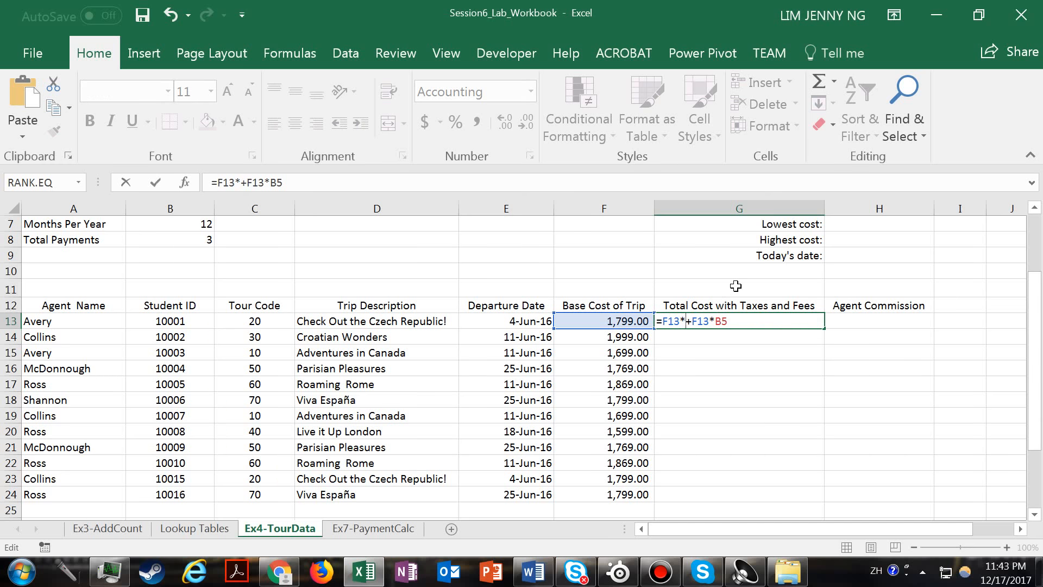
{"action": "type", "text": "("}
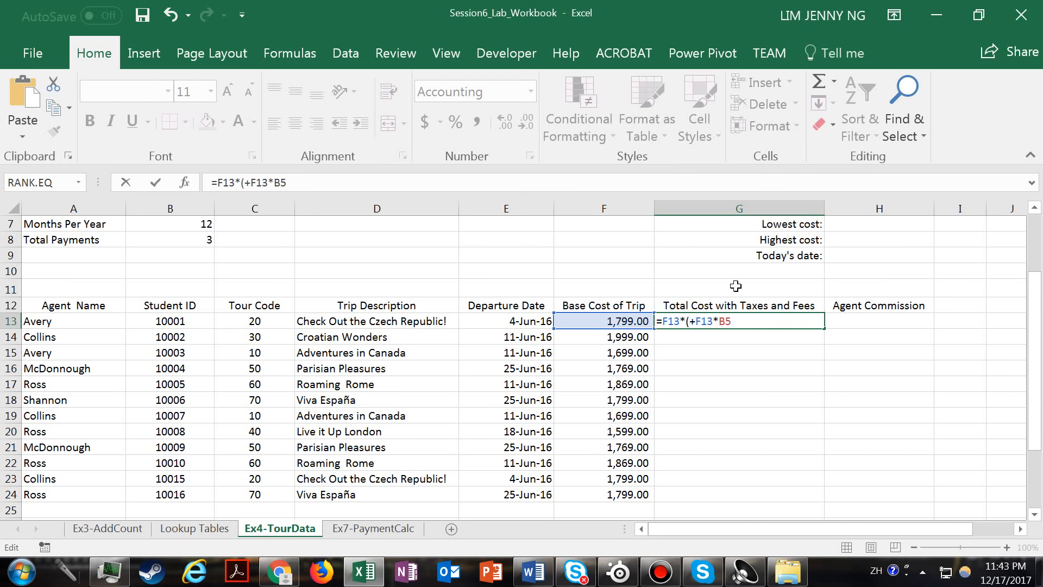
{"action": "type", "text": "1"}
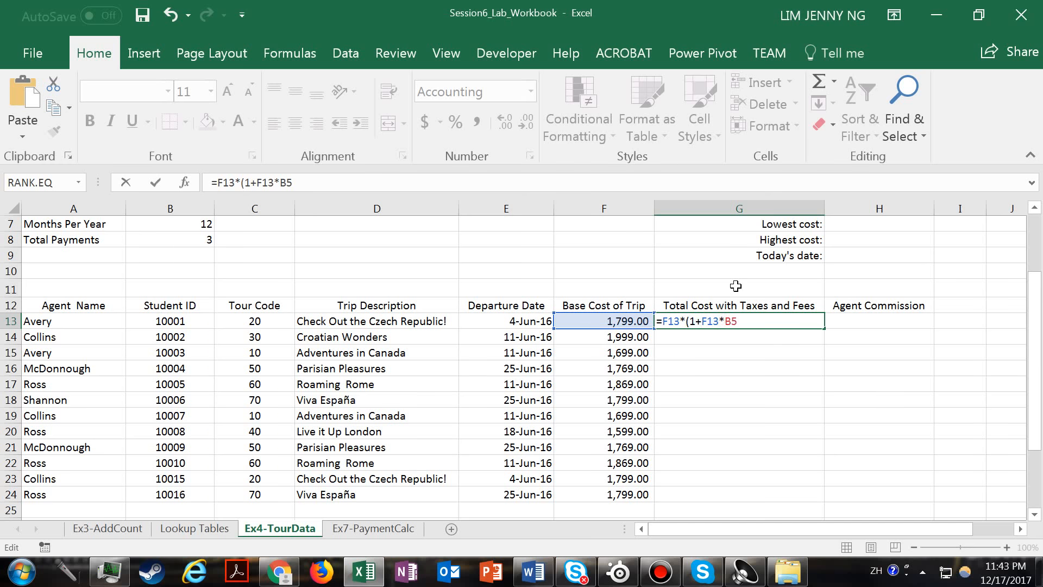
{"action": "key", "text": "BackSpace"}
{"action": "key", "text": "BackSpace"}
{"action": "key", "text": "BackSpace"}
{"action": "key", "text": "BackSpace"}
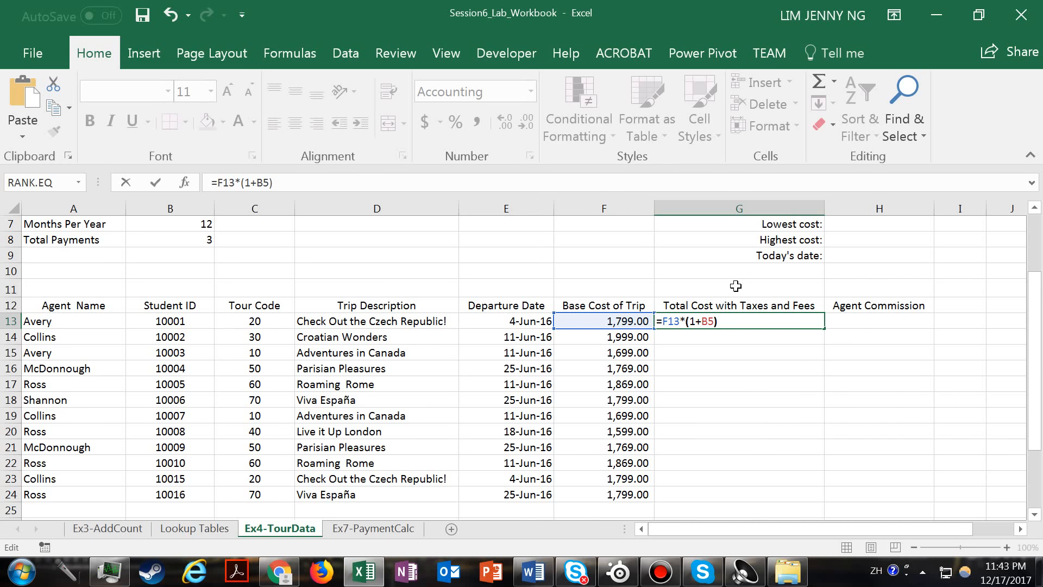
{"action": "key", "text": "Return"}
{"action": "key", "text": "Up"}
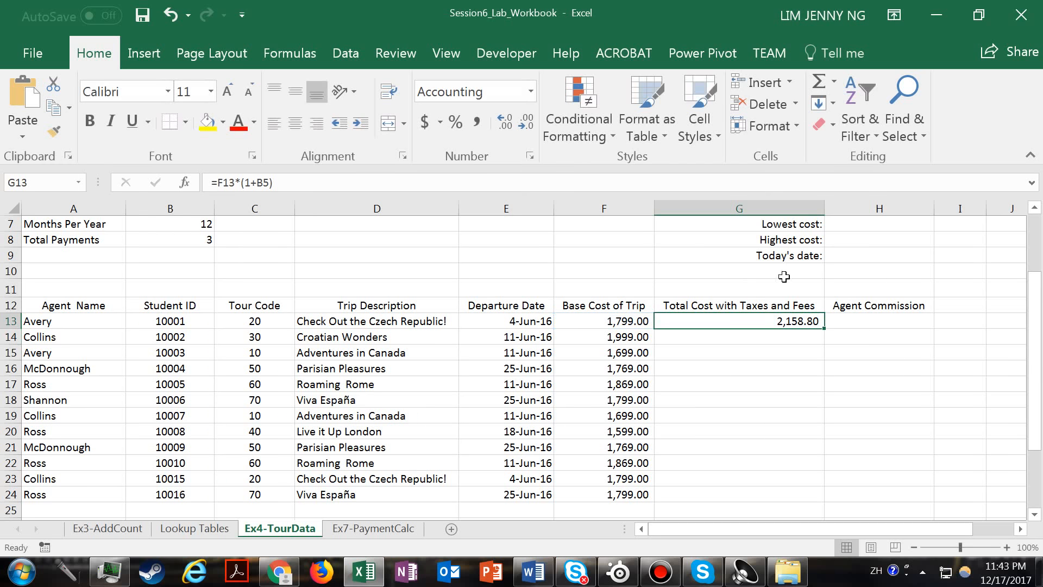
Make the B5 reference in G13's formula absolute as $B$5 and fill the formula down to G24
{"action": "double_click", "coordinate": [733, 323]}
{"action": "left_click", "coordinate": [701, 321]}
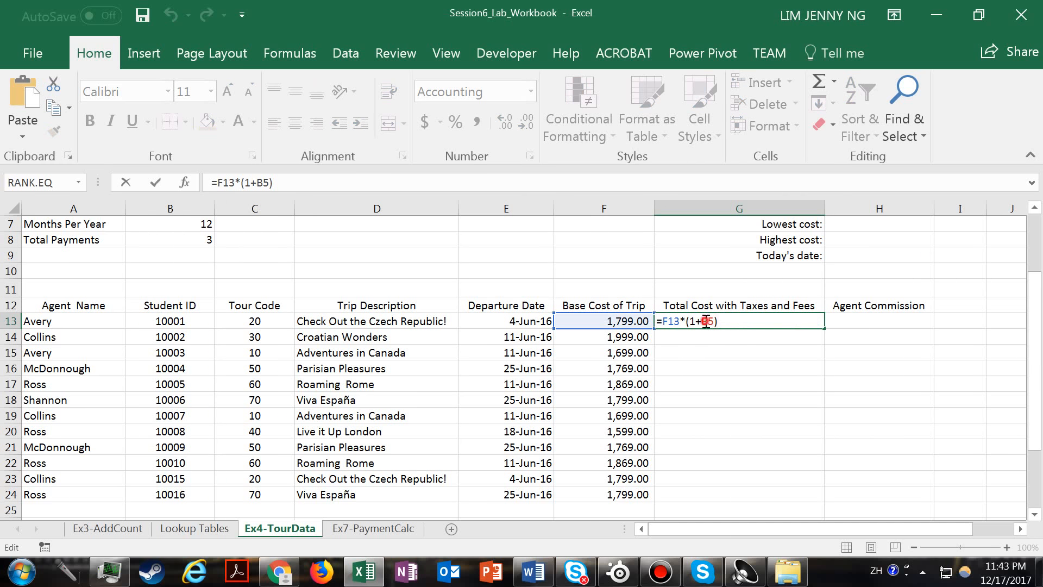
{"action": "key", "text": "F4"}
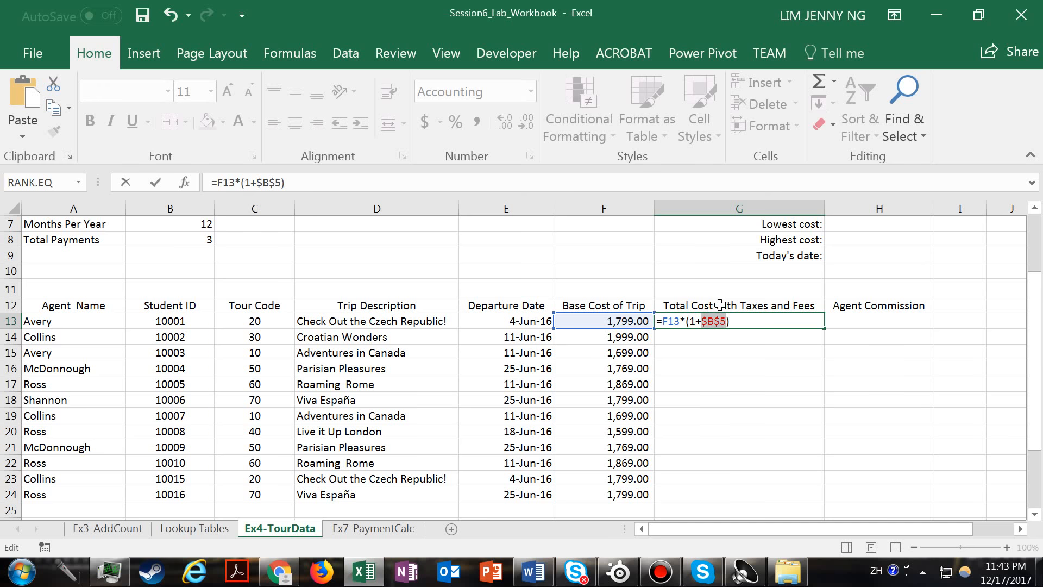
{"action": "key", "text": "Return"}
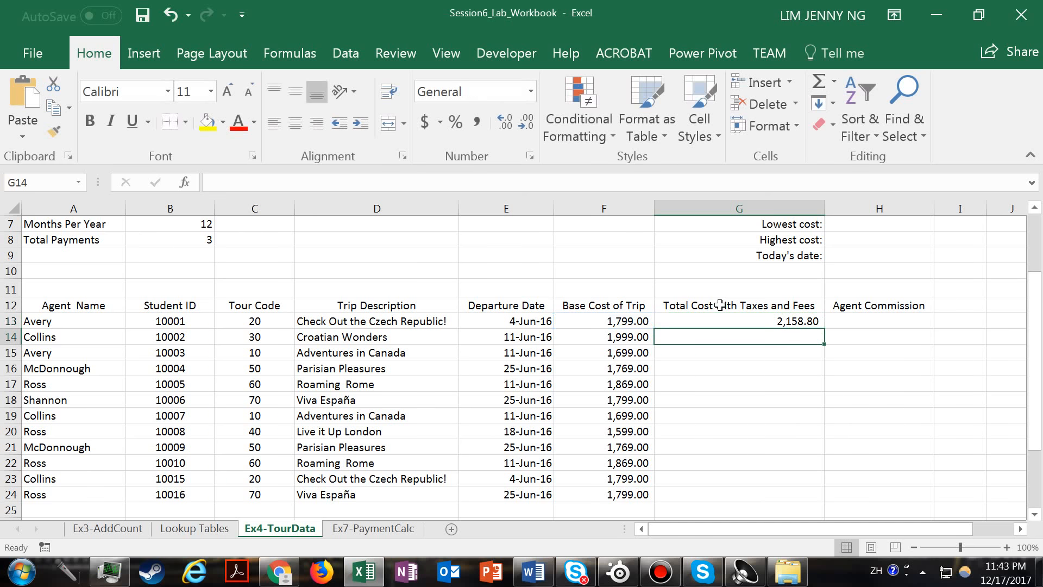
{"action": "left_click", "coordinate": [789, 321]}
{"action": "left_click_drag", "start_coordinate": [824, 327], "coordinate": [825, 502]}
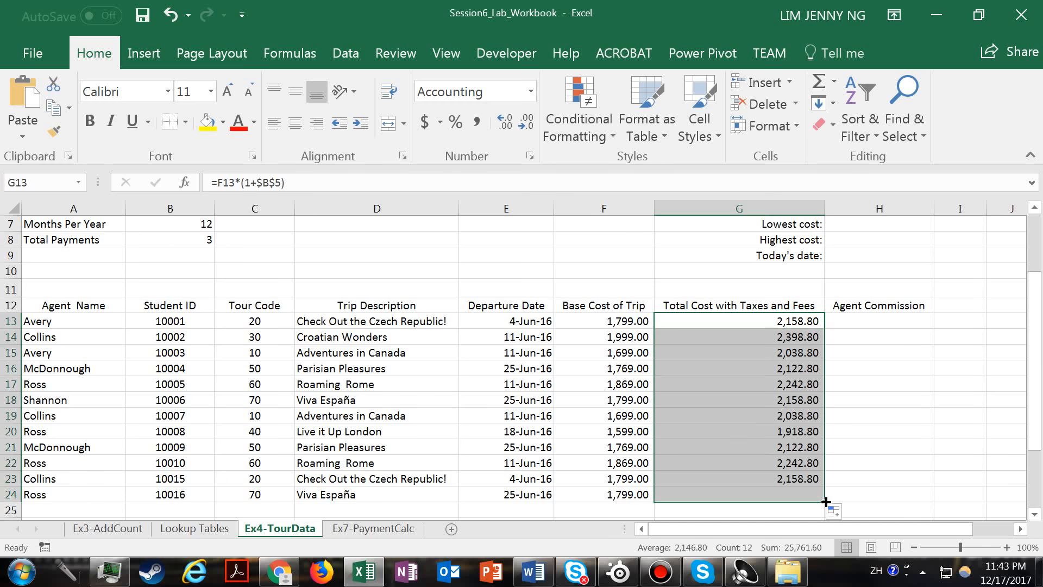
Examine the base price and commission table on the Lookup Tables sheet against the tour packages' base costs
{"action": "left_click", "coordinate": [872, 322]}
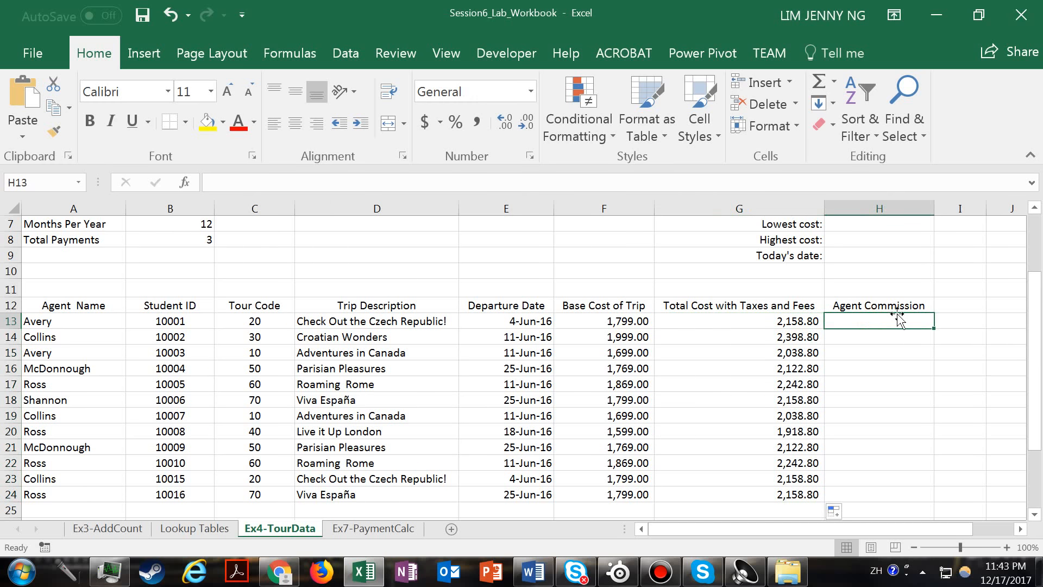
{"action": "left_click", "coordinate": [83, 320]}
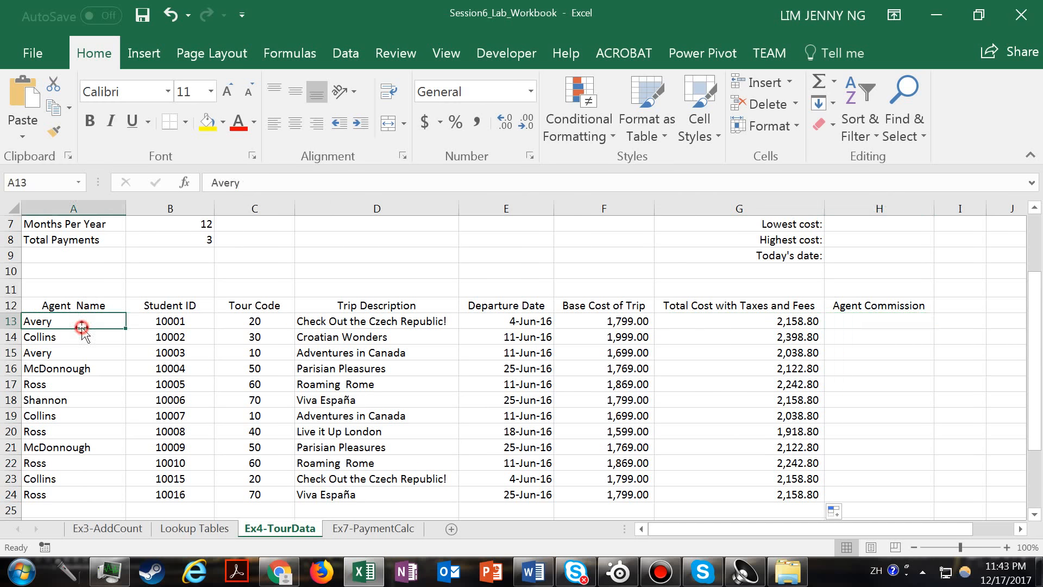
{"action": "left_click", "coordinate": [876, 322]}
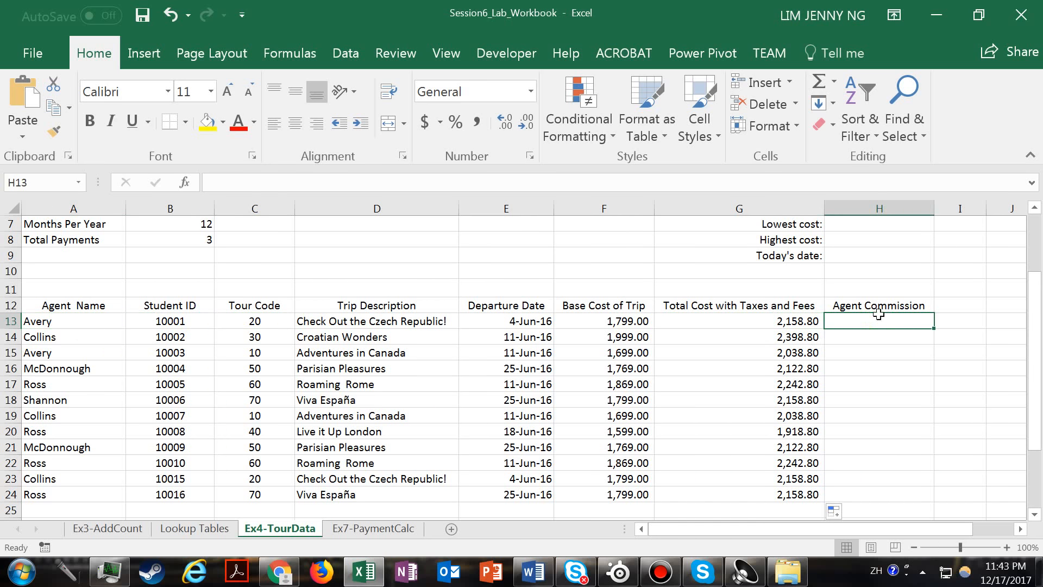
{"action": "left_click", "coordinate": [209, 529]}
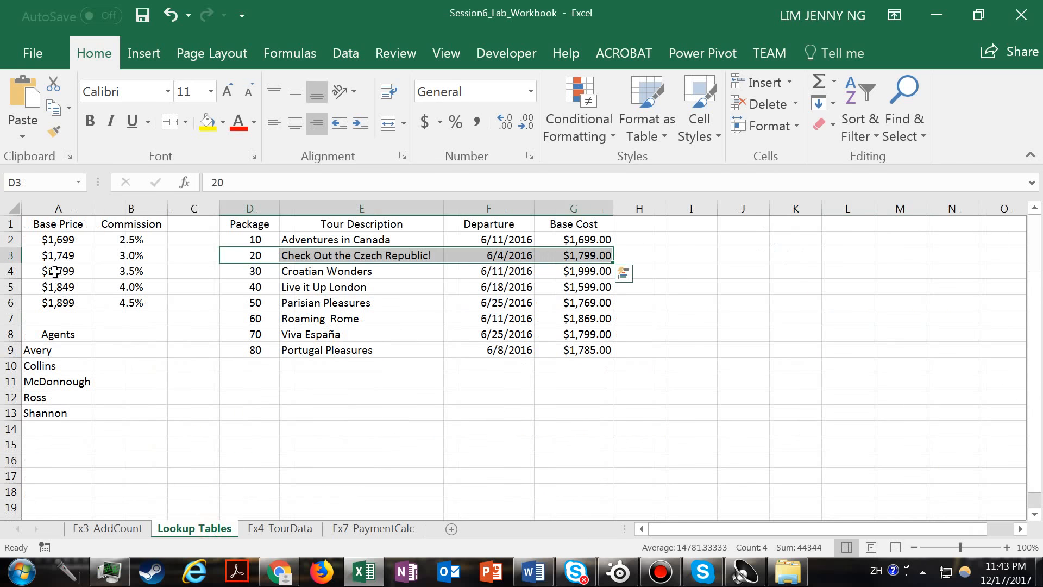
{"action": "left_click_drag", "start_coordinate": [50, 240], "coordinate": [133, 298]}
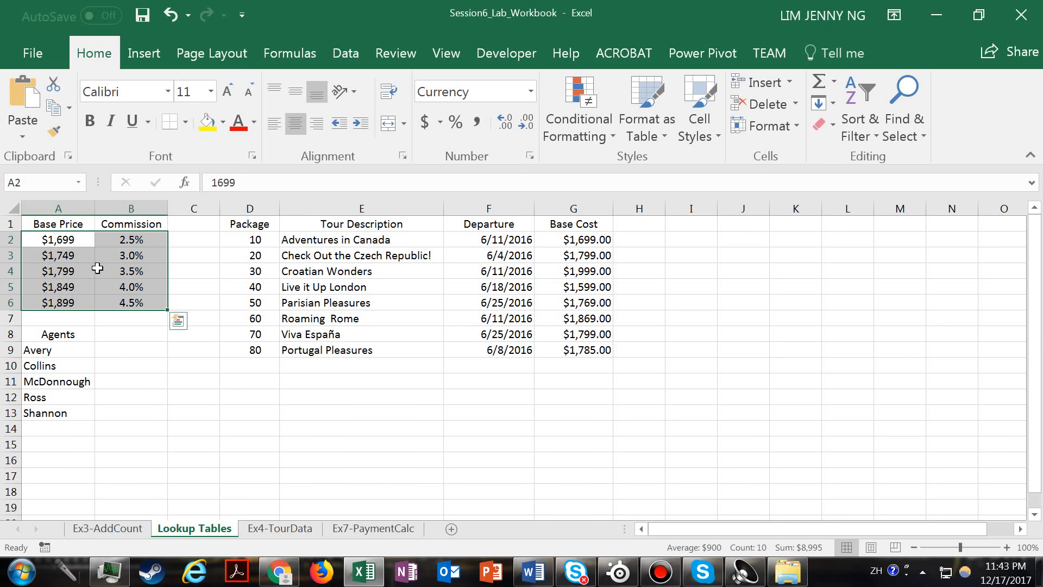
{"action": "left_click_drag", "start_coordinate": [136, 241], "coordinate": [138, 303]}
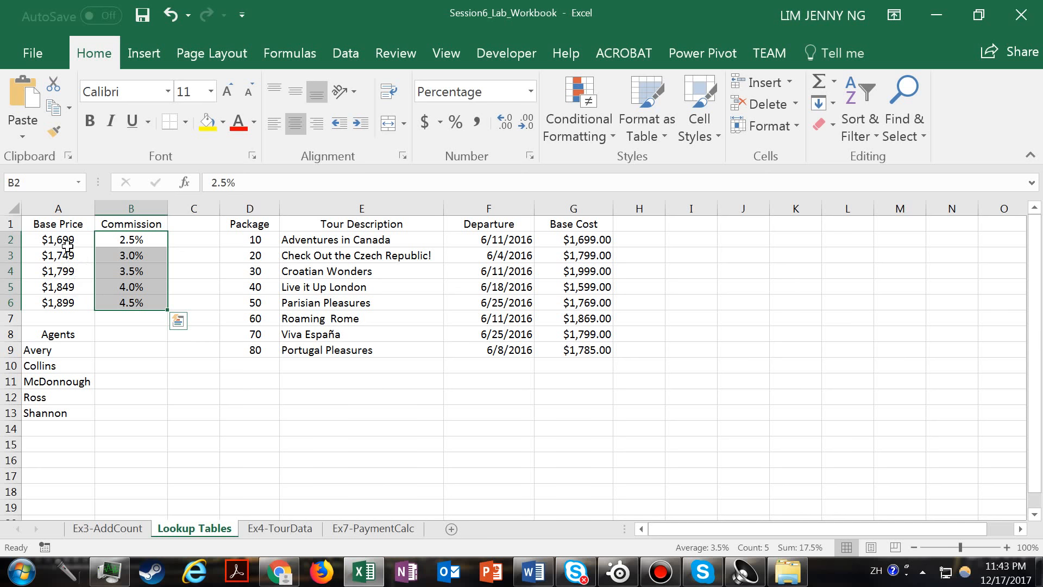
{"action": "left_click", "coordinate": [68, 240]}
{"action": "left_click_drag", "start_coordinate": [68, 240], "coordinate": [65, 287]}
{"action": "left_click", "coordinate": [367, 288]}
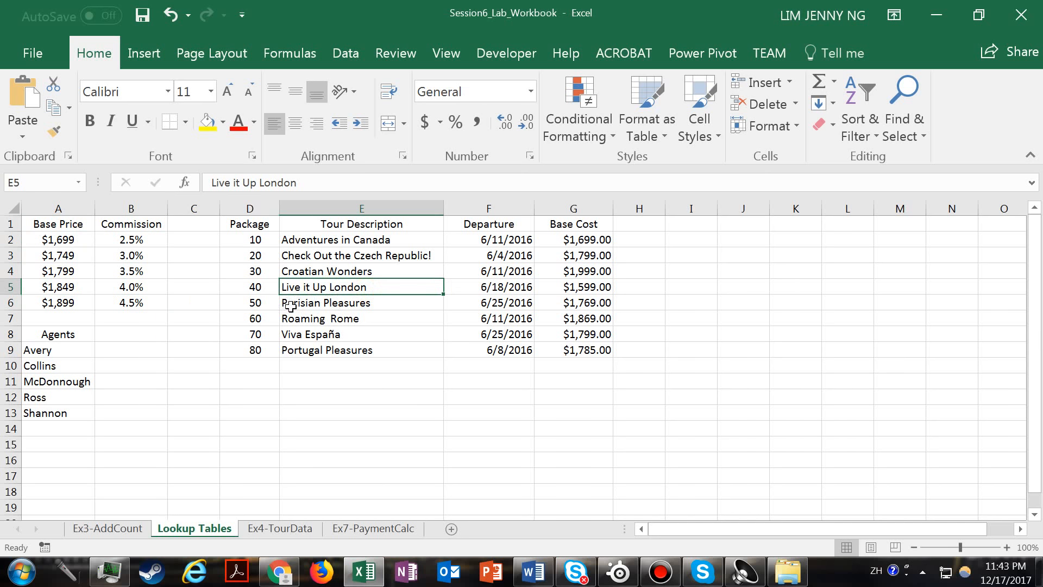
{"action": "left_click_drag", "start_coordinate": [246, 304], "coordinate": [577, 308]}
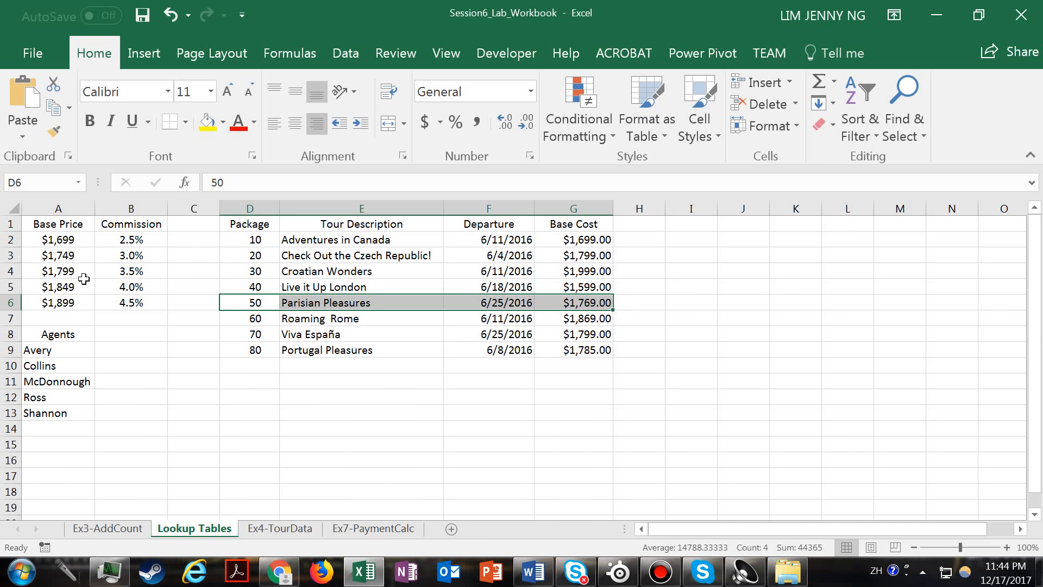
{"action": "left_click", "coordinate": [136, 256]}
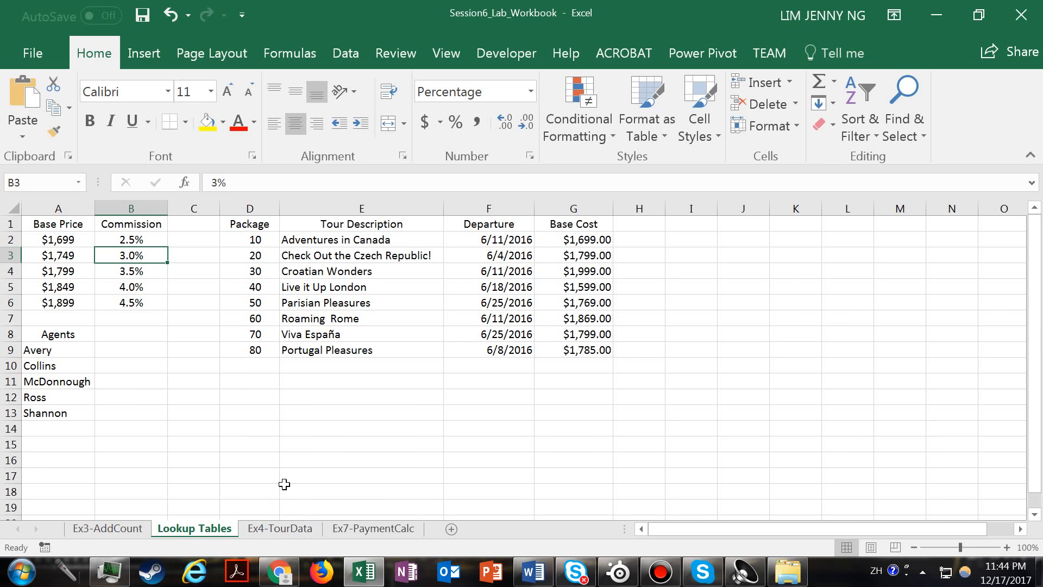
Start a VLOOKUP in the Ex4-TourData sheet's Agent Commission cell H13 with base cost F13 as lookup value
{"action": "left_click", "coordinate": [280, 527]}
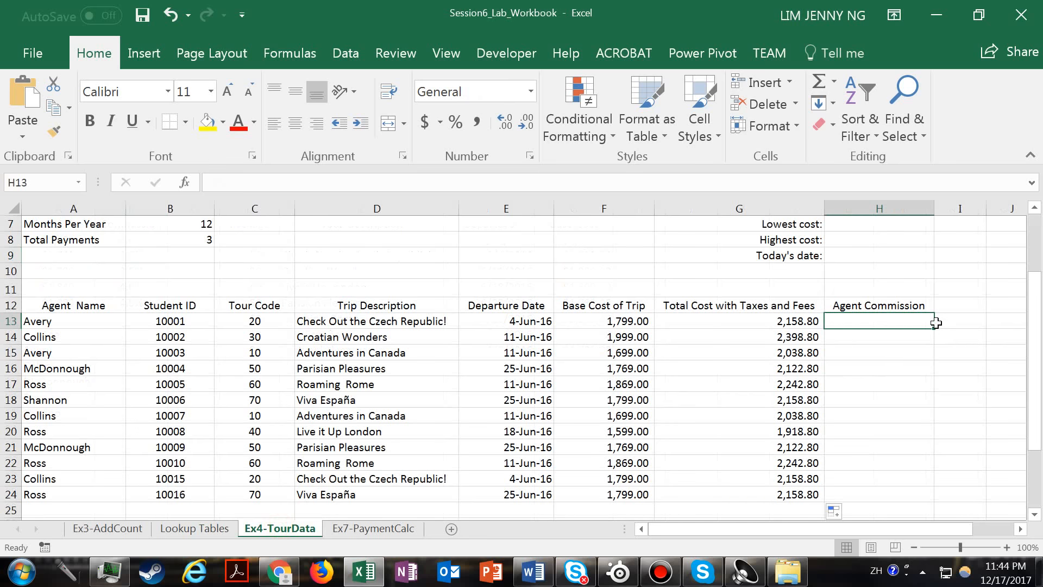
{"action": "type", "text": "=v"}
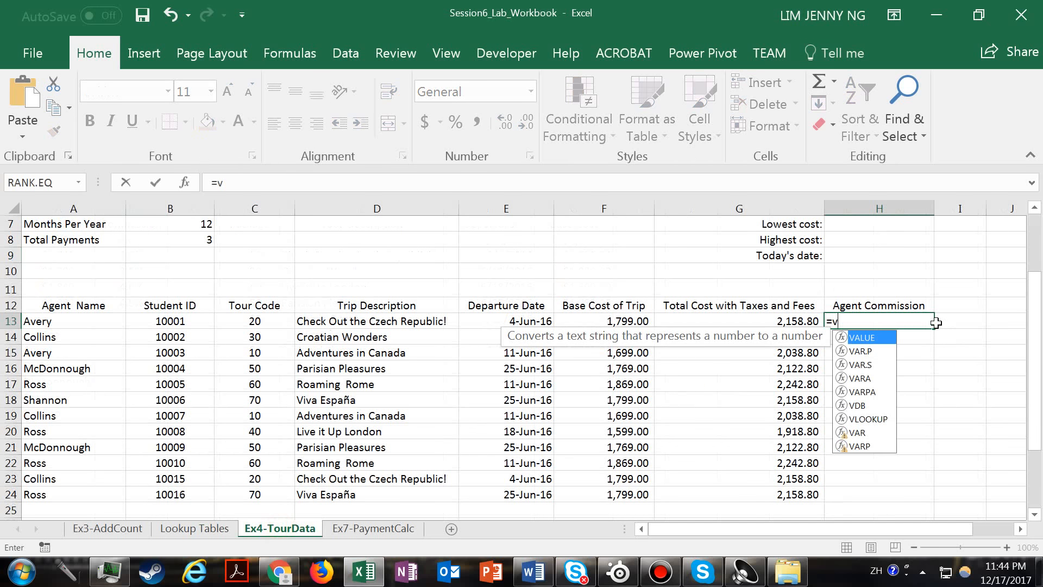
{"action": "double_click", "coordinate": [868, 418]}
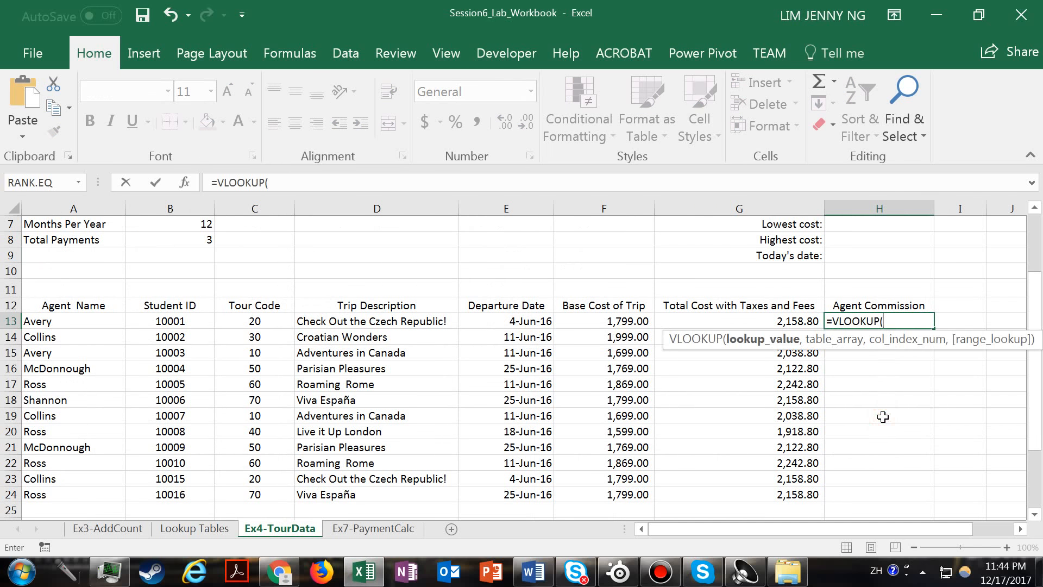
{"action": "left_click", "coordinate": [613, 321]}
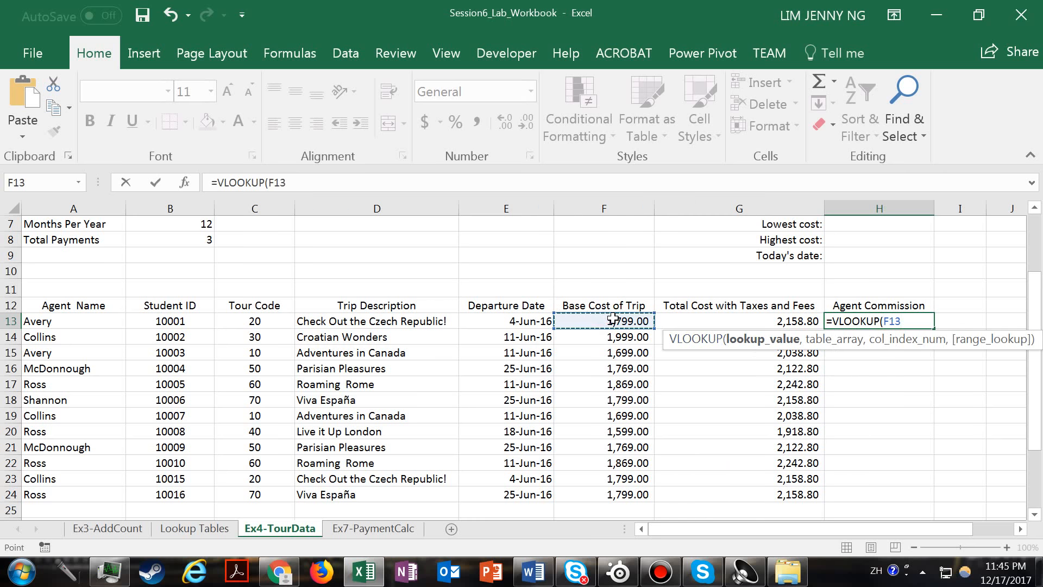
{"action": "type", "text": ","}
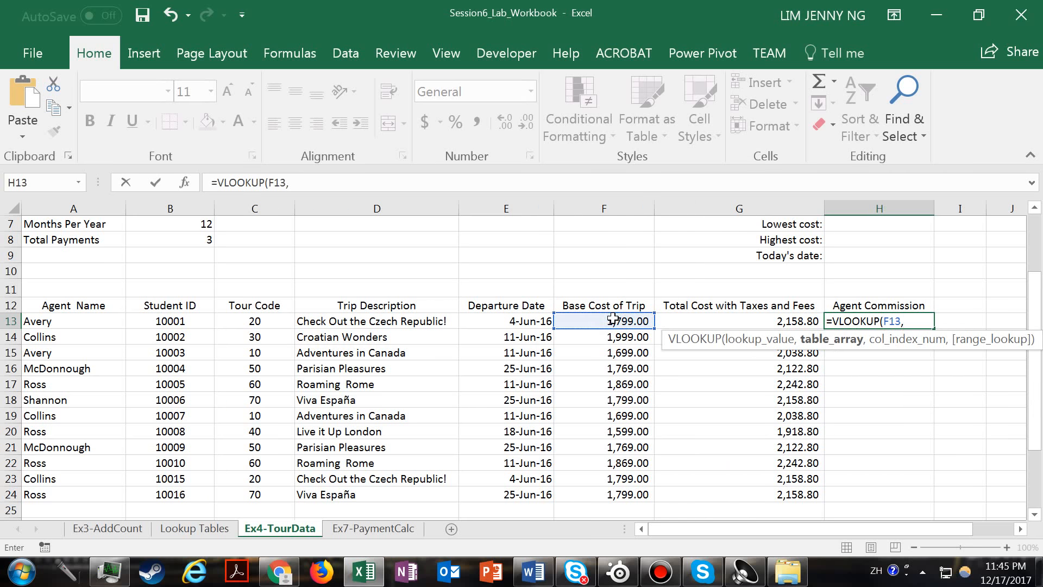
Complete H13's VLOOKUP with table array A2:B6 from the Lookup Tables sheet, column index 2 and approximate match TRUE
{"action": "left_click", "coordinate": [194, 527]}
{"action": "left_click_drag", "start_coordinate": [59, 240], "coordinate": [144, 302]}
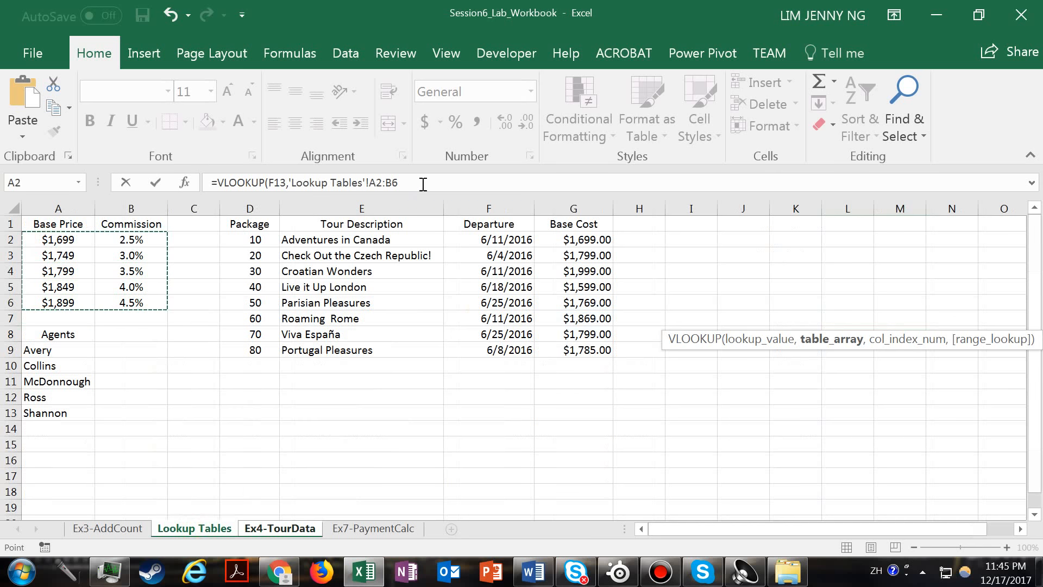
{"action": "left_click", "coordinate": [421, 183]}
{"action": "type", "text": ","}
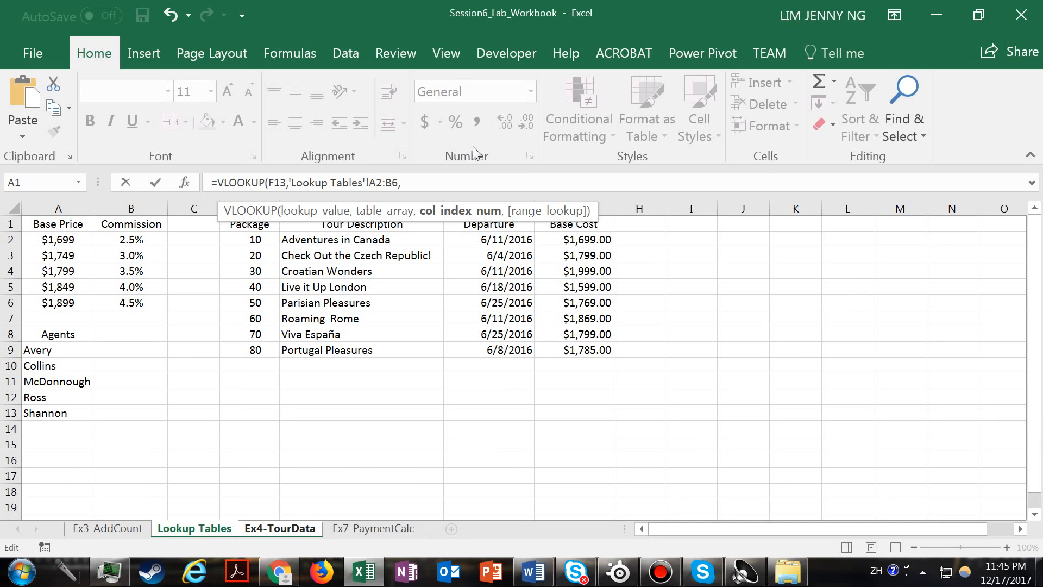
{"action": "type", "text": "2,"}
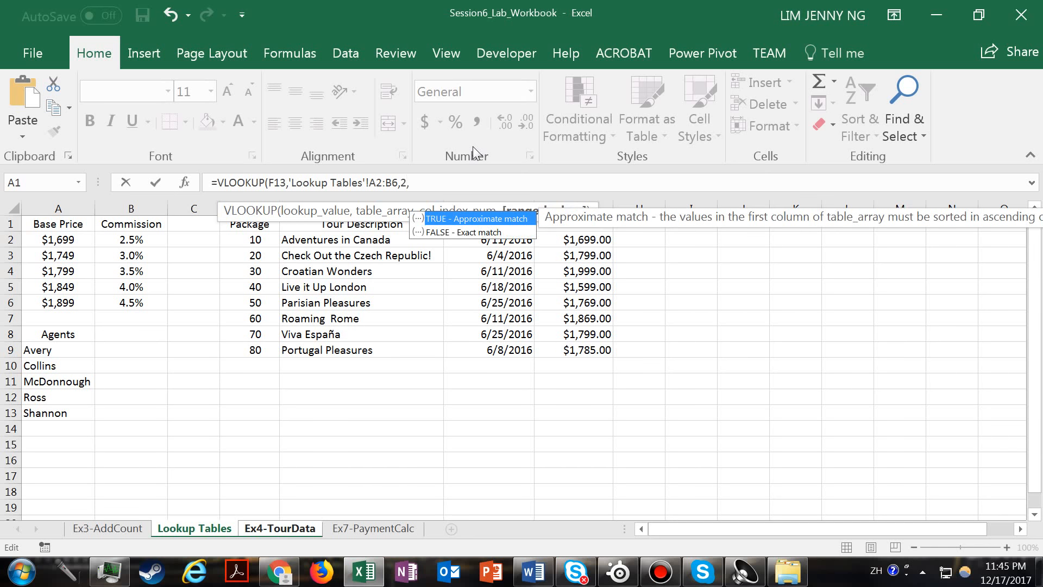
{"action": "double_click", "coordinate": [471, 220]}
{"action": "type", "text": ")"}
{"action": "key", "text": "Return"}
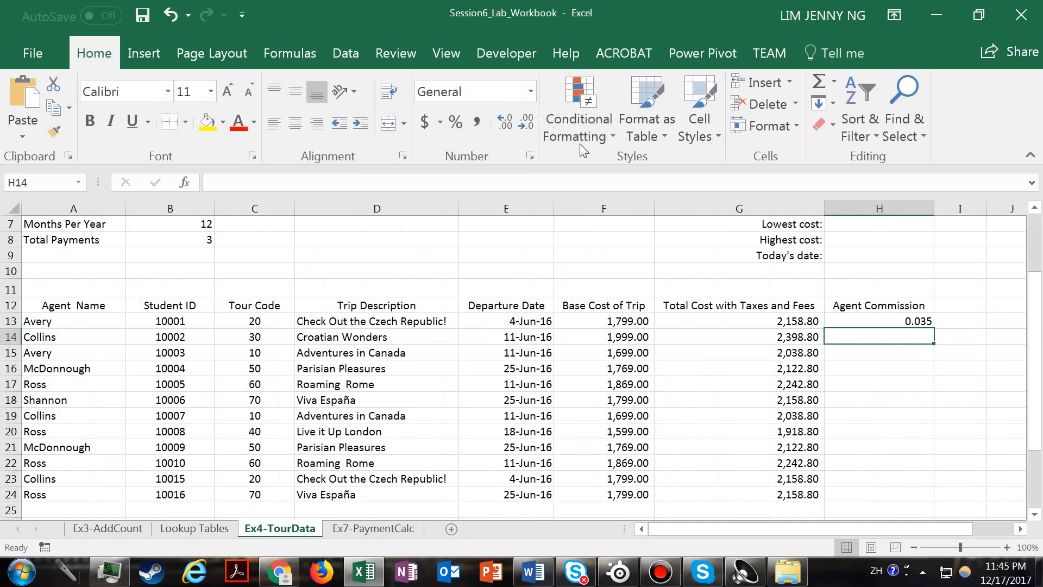
Format the Agent Commission rate in H13 as a percentage with one decimal place
{"action": "left_click", "coordinate": [917, 323]}
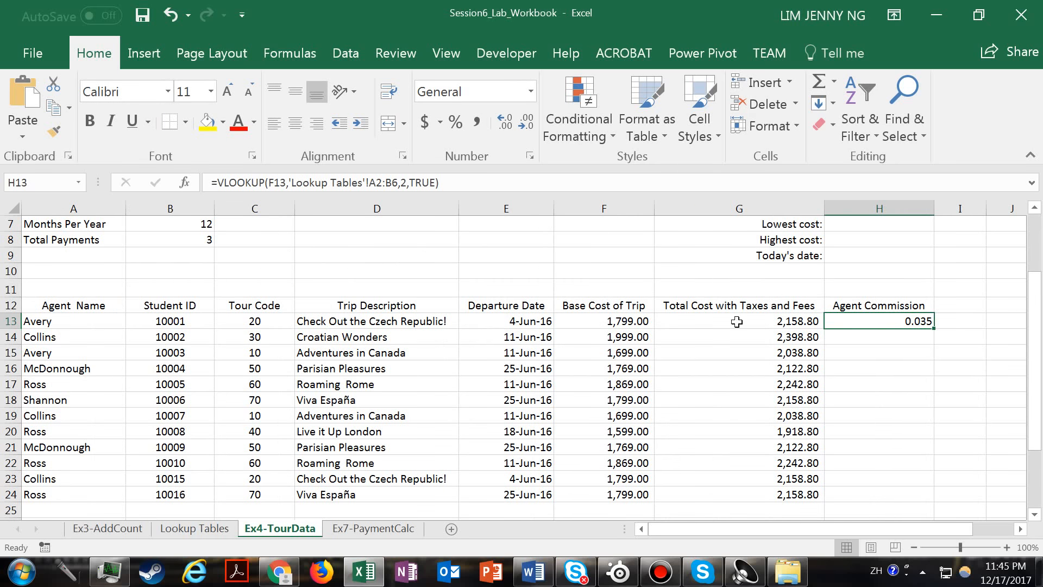
{"action": "left_click", "coordinate": [657, 323]}
{"action": "left_click", "coordinate": [617, 317]}
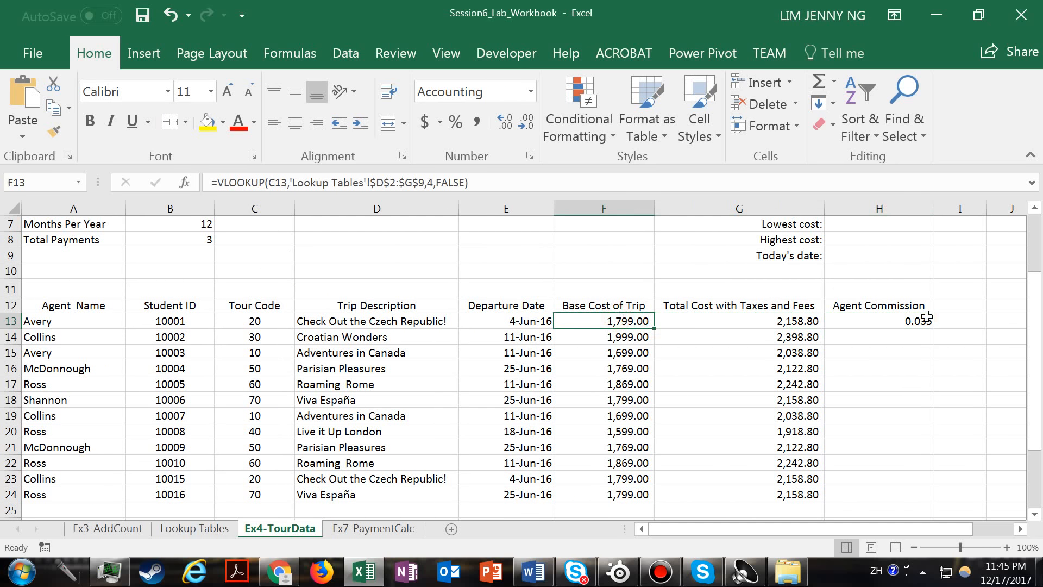
{"action": "left_click", "coordinate": [899, 322]}
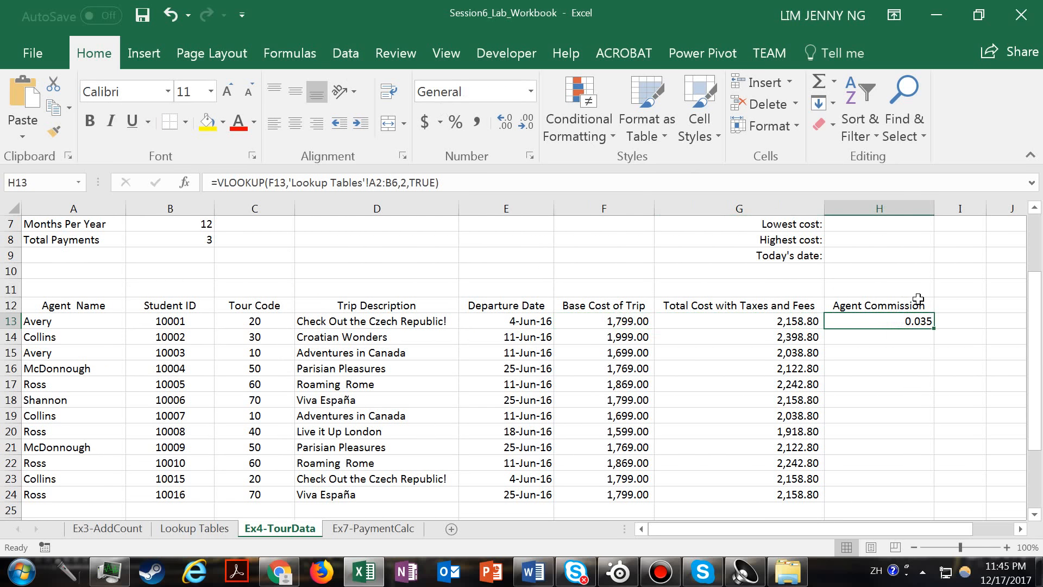
{"action": "left_click", "coordinate": [454, 124]}
{"action": "left_click", "coordinate": [500, 122]}
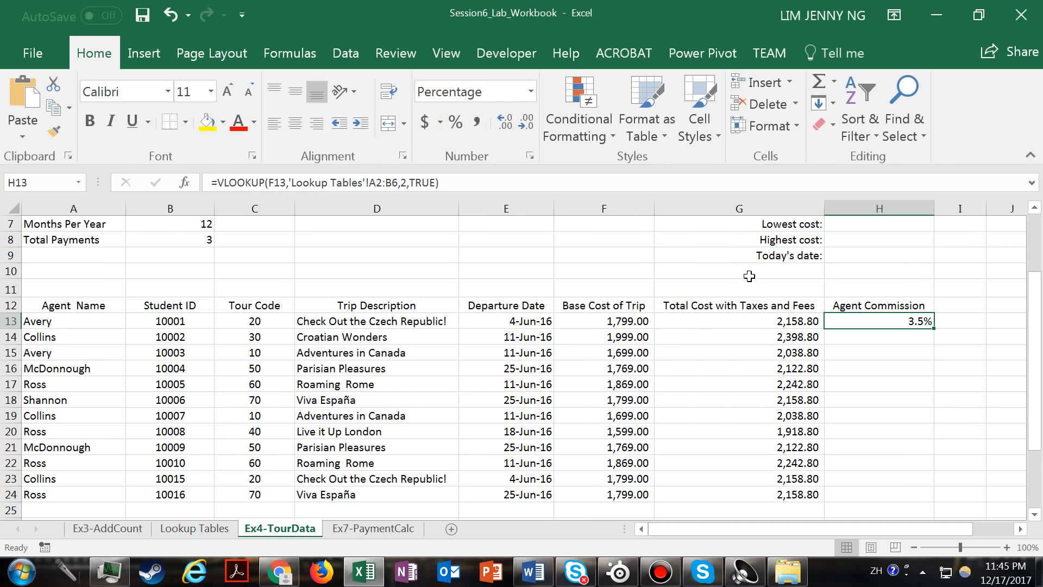
Make the table range in H13's VLOOKUP absolute as $A$2:$B$6
{"action": "double_click", "coordinate": [902, 322]}
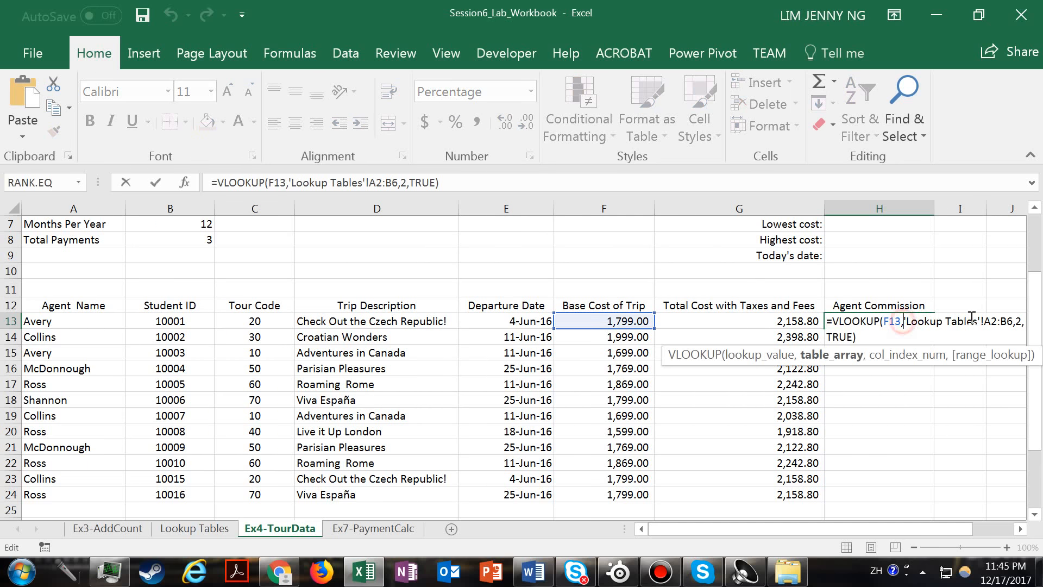
{"action": "left_click", "coordinate": [992, 321]}
{"action": "key", "text": "F4"}
{"action": "left_click", "coordinate": [830, 337]}
{"action": "key", "text": "F4"}
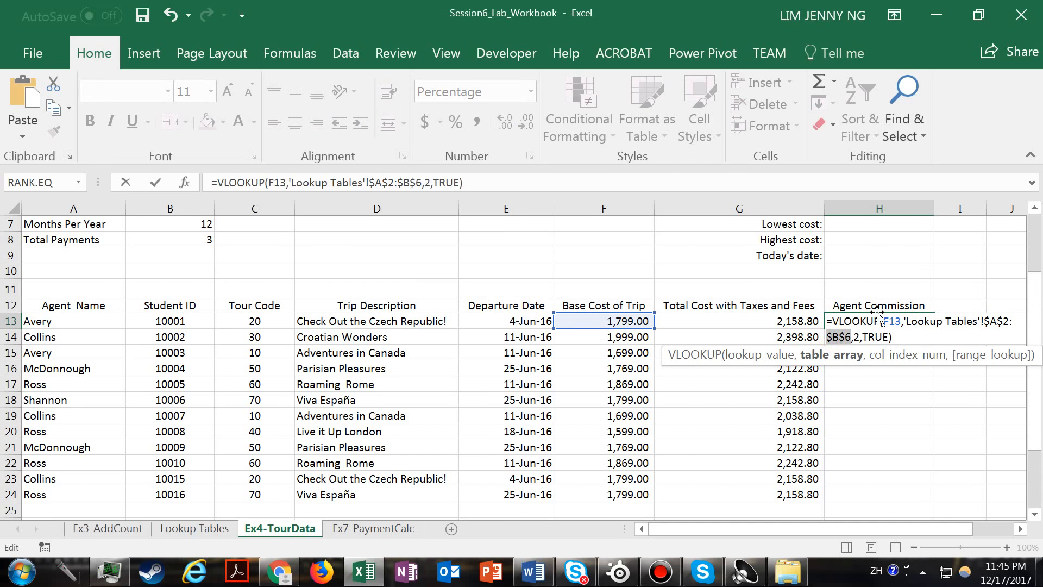
{"action": "key", "text": "Return"}
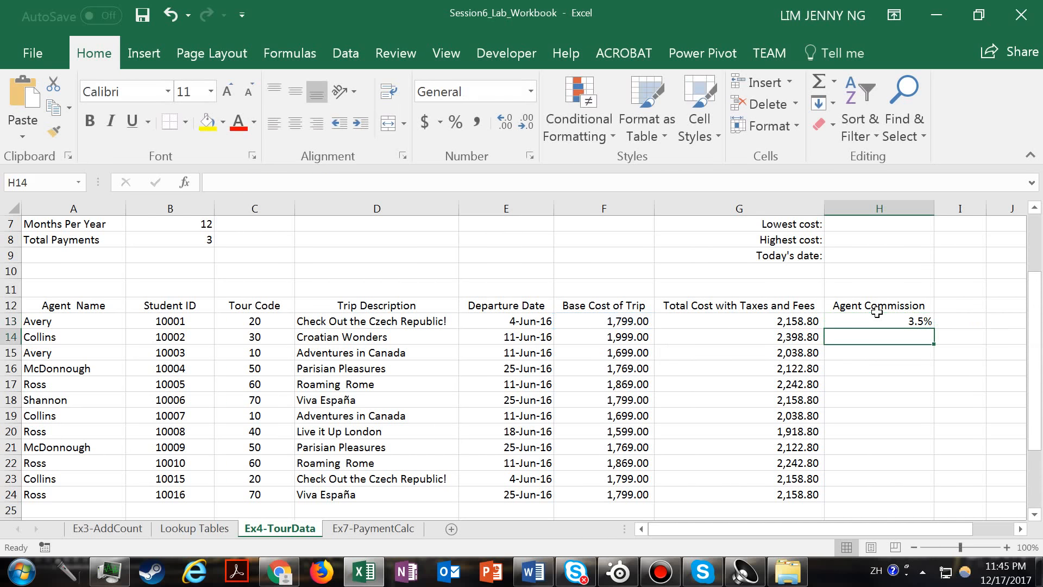
Fill the Agent Commission VLOOKUP from H13 down through H24
{"action": "left_click", "coordinate": [903, 320]}
{"action": "left_click_drag", "start_coordinate": [933, 329], "coordinate": [920, 498]}
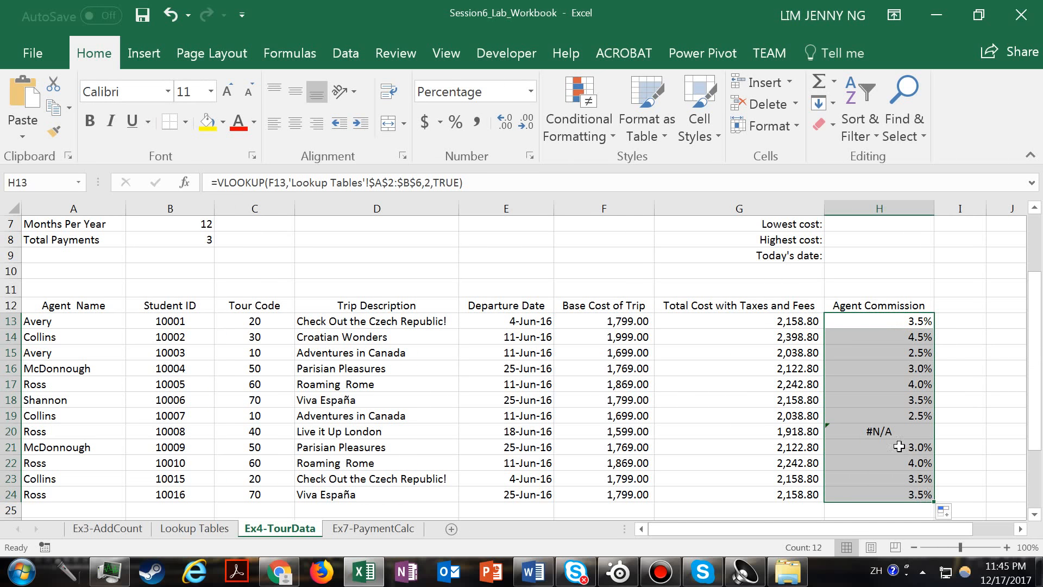
Compare H20's lookup formula and its base cost in F20 with tour 40 and the commission price brackets on the Lookup Tables sheet
{"action": "left_click", "coordinate": [891, 432]}
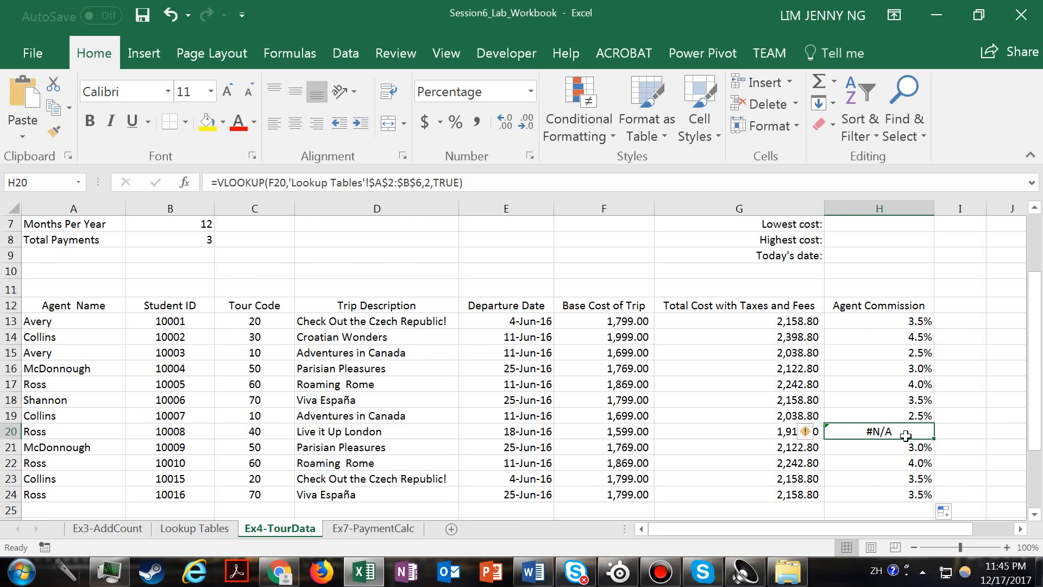
{"action": "left_click", "coordinate": [612, 431]}
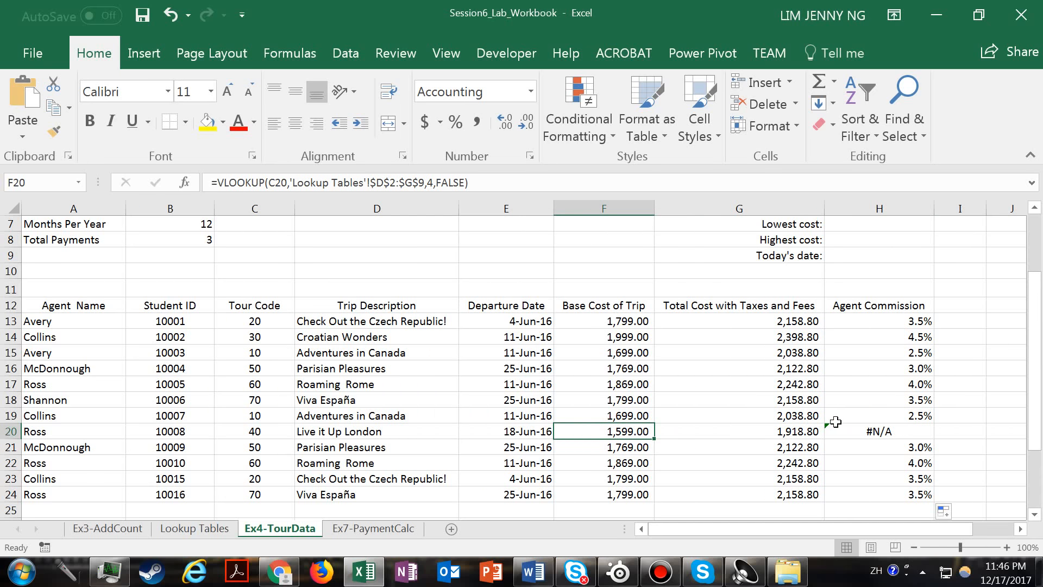
{"action": "left_click", "coordinate": [888, 428]}
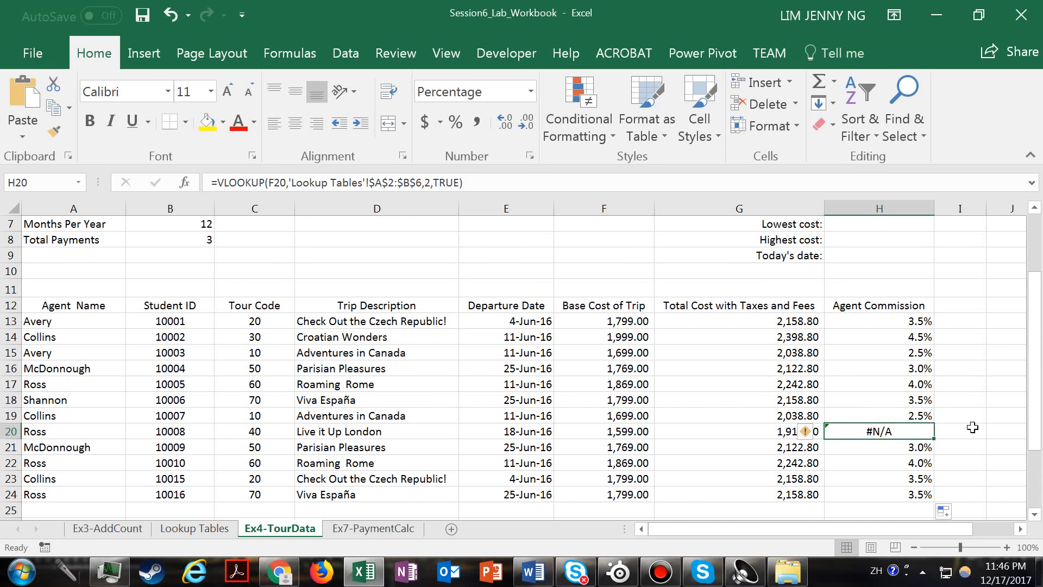
{"action": "left_click", "coordinate": [209, 528]}
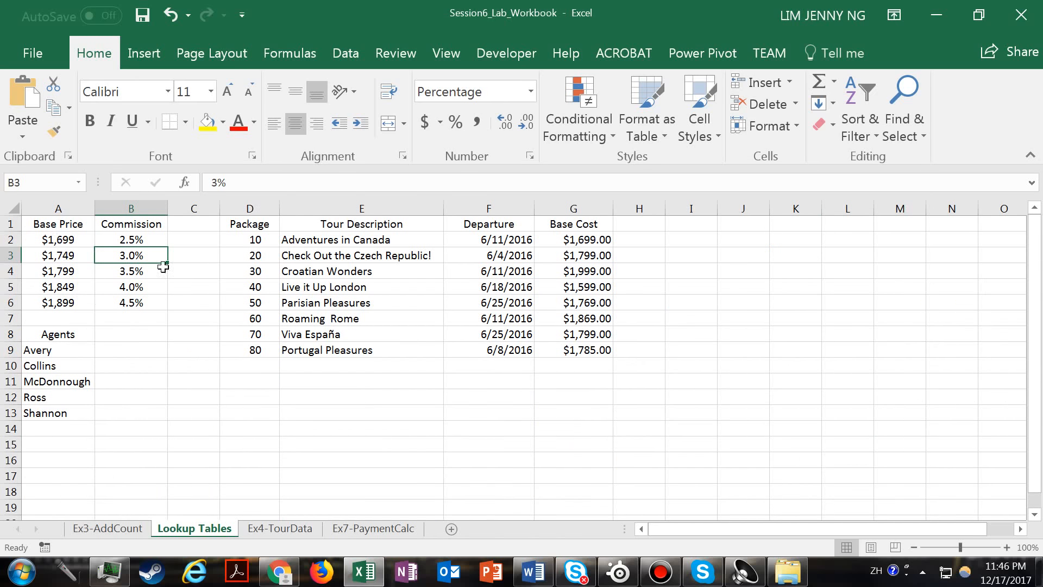
{"action": "left_click_drag", "start_coordinate": [609, 287], "coordinate": [257, 286]}
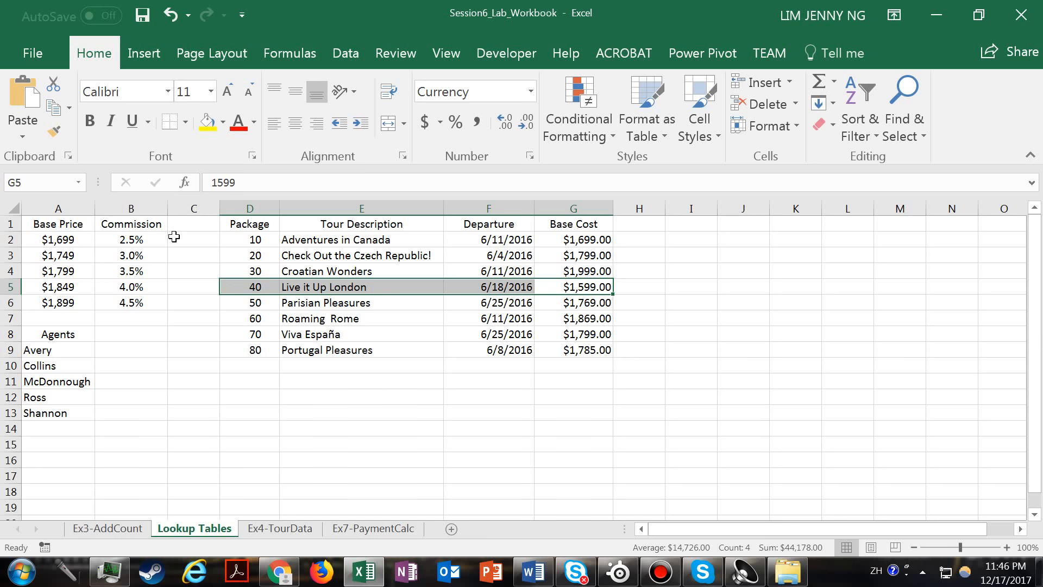
{"action": "left_click", "coordinate": [297, 316]}
{"action": "left_click", "coordinate": [280, 528]}
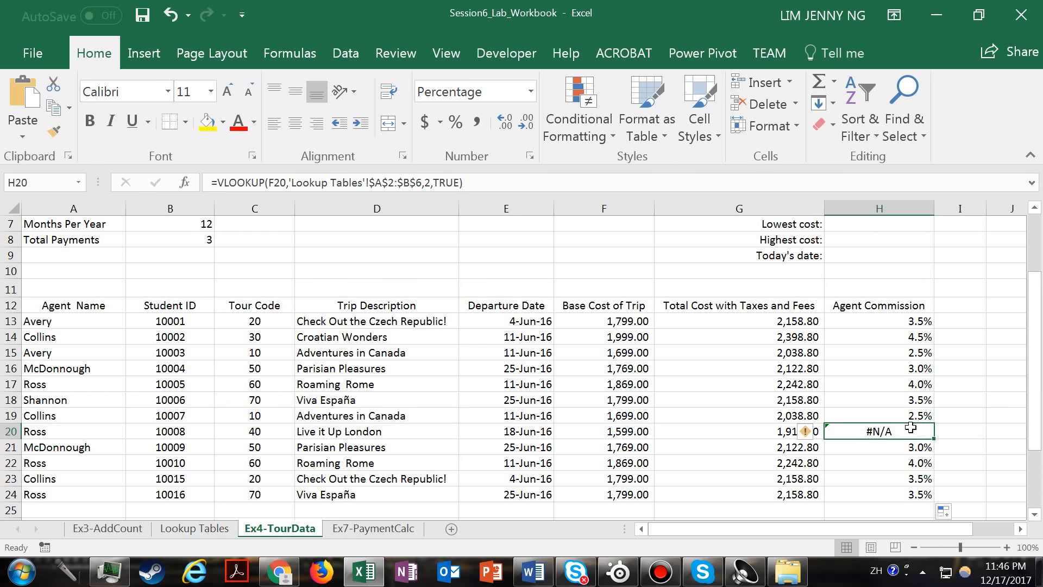
Wrap H13's commission VLOOKUP in an IFERROR function with 0% as the value if error
{"action": "left_click", "coordinate": [873, 321]}
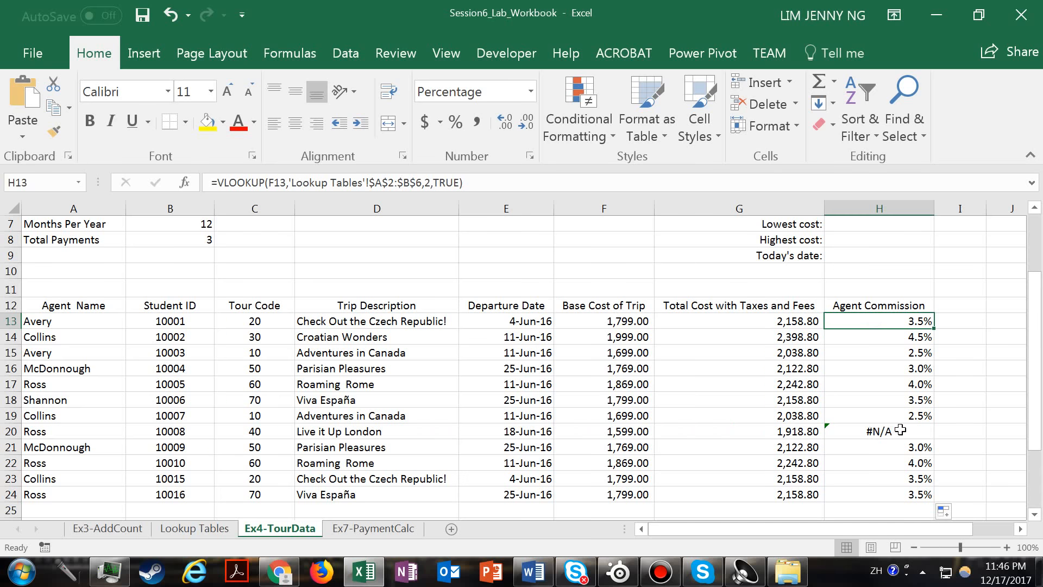
{"action": "double_click", "coordinate": [886, 321]}
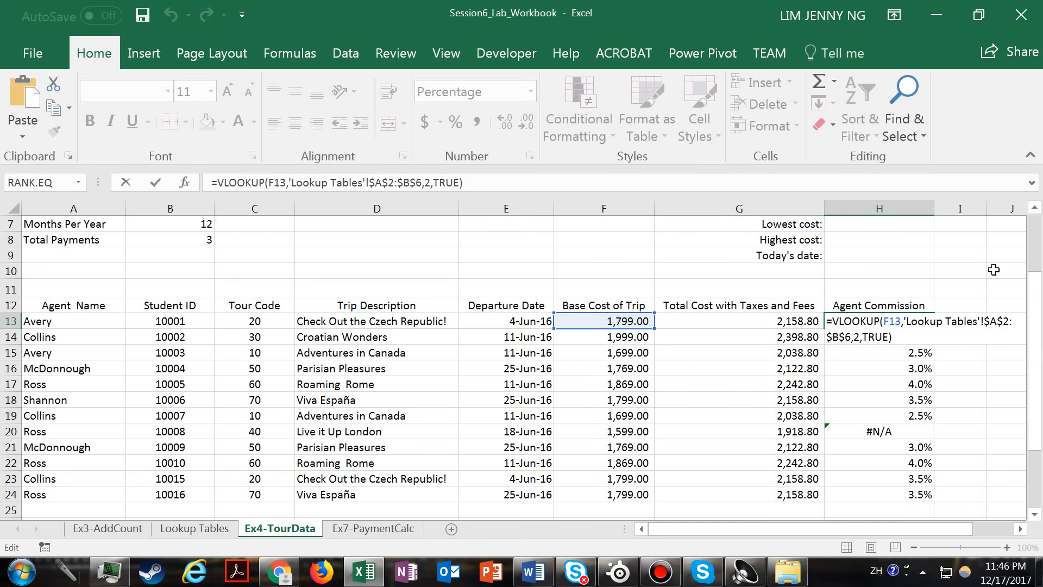
{"action": "type", "text": "I"}
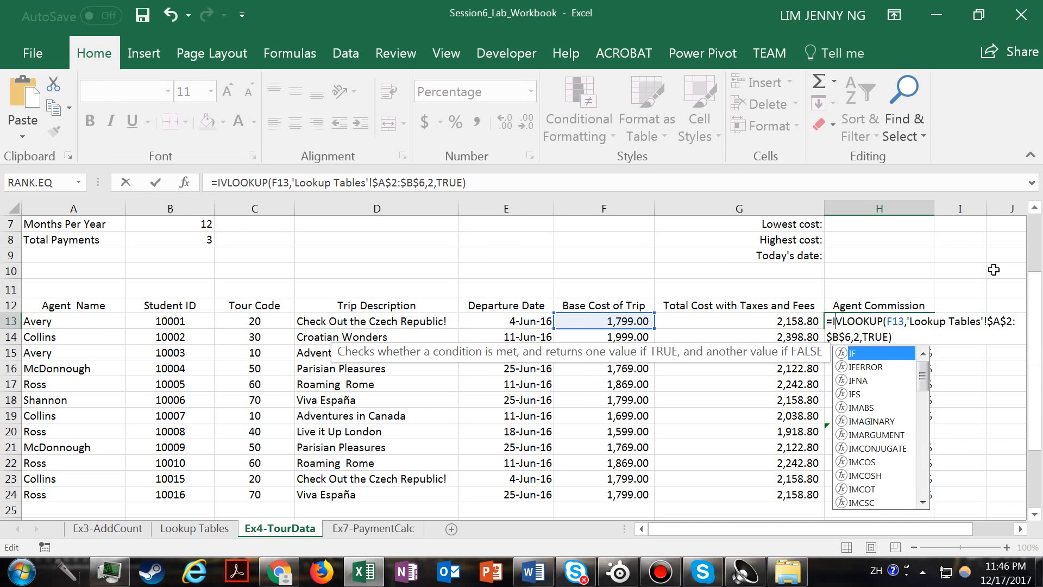
{"action": "type", "text": "f"}
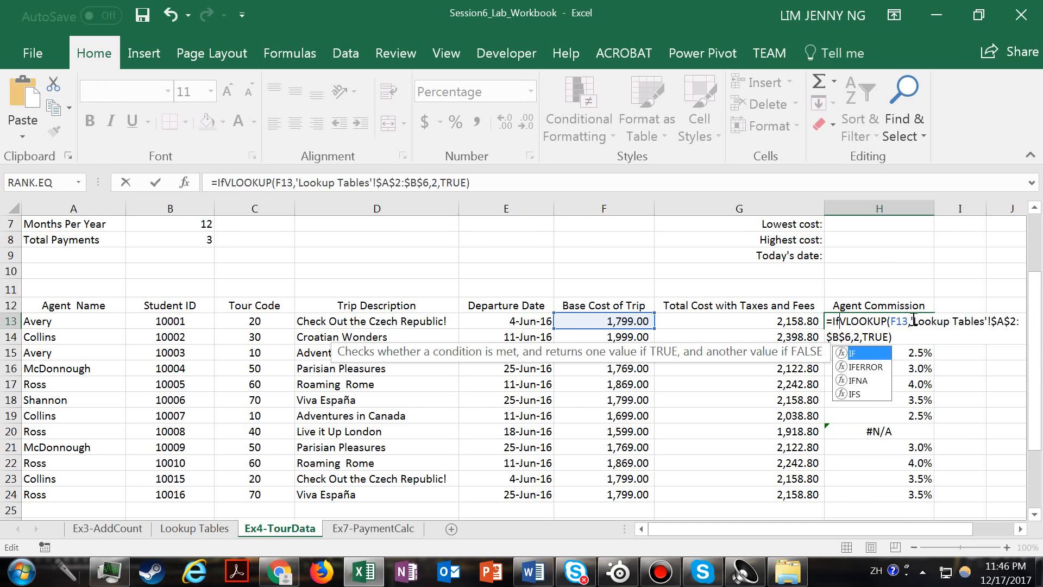
{"action": "double_click", "coordinate": [875, 365]}
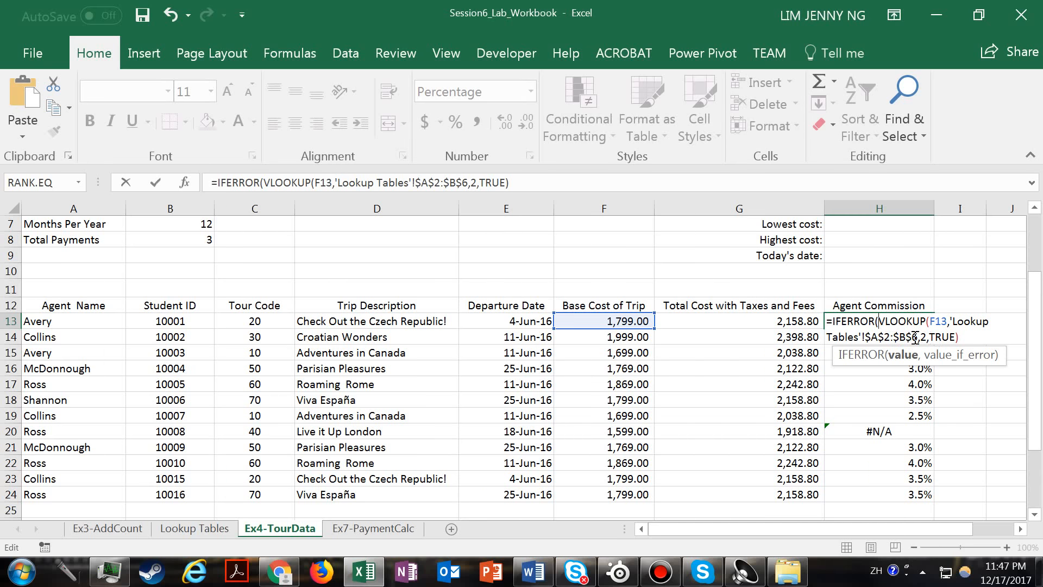
{"action": "left_click", "coordinate": [987, 335]}
{"action": "type", "text": ","}
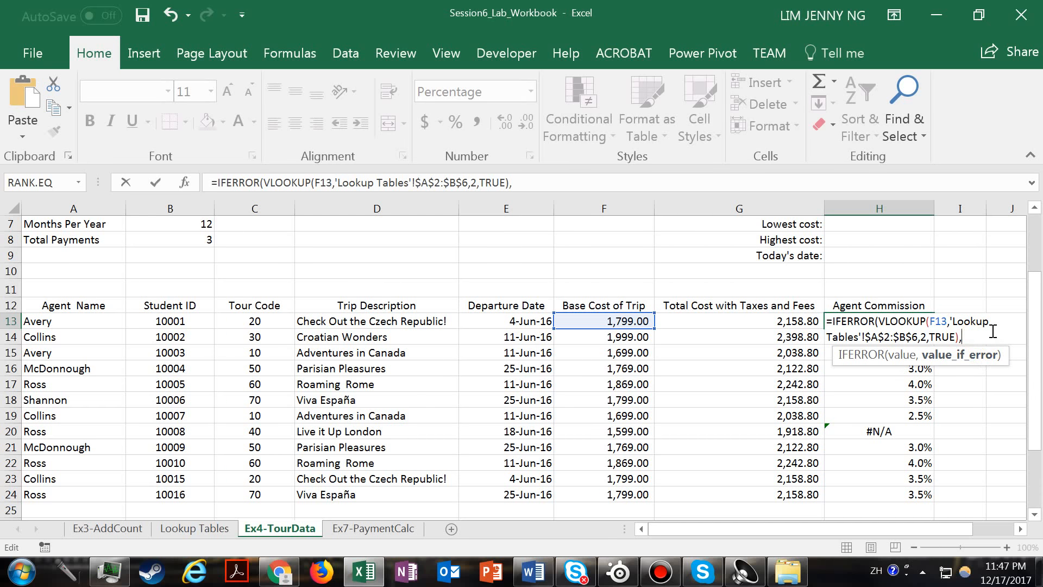
{"action": "type", "text": "0%)"}
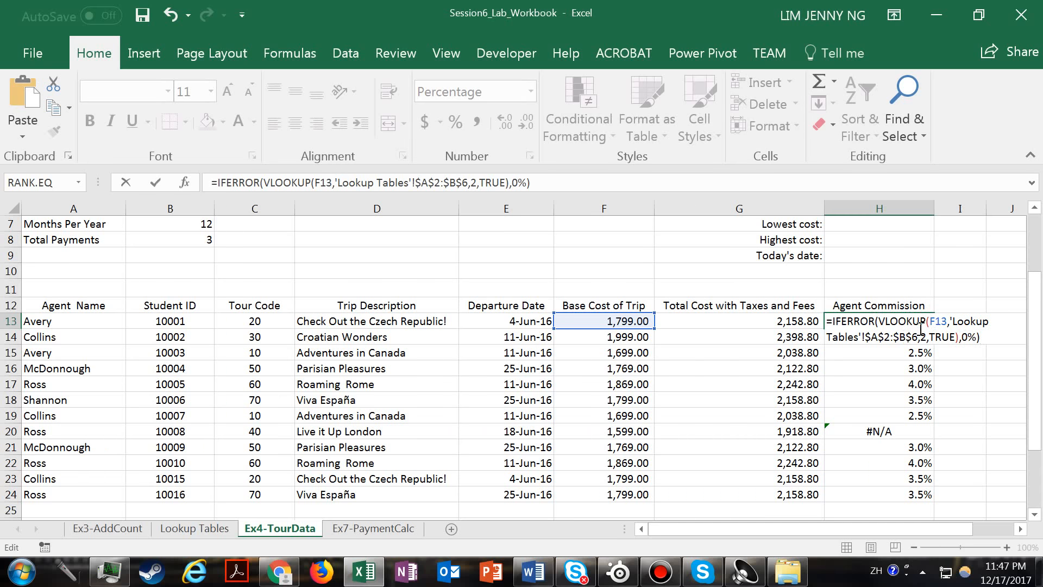
{"action": "key", "text": "Return"}
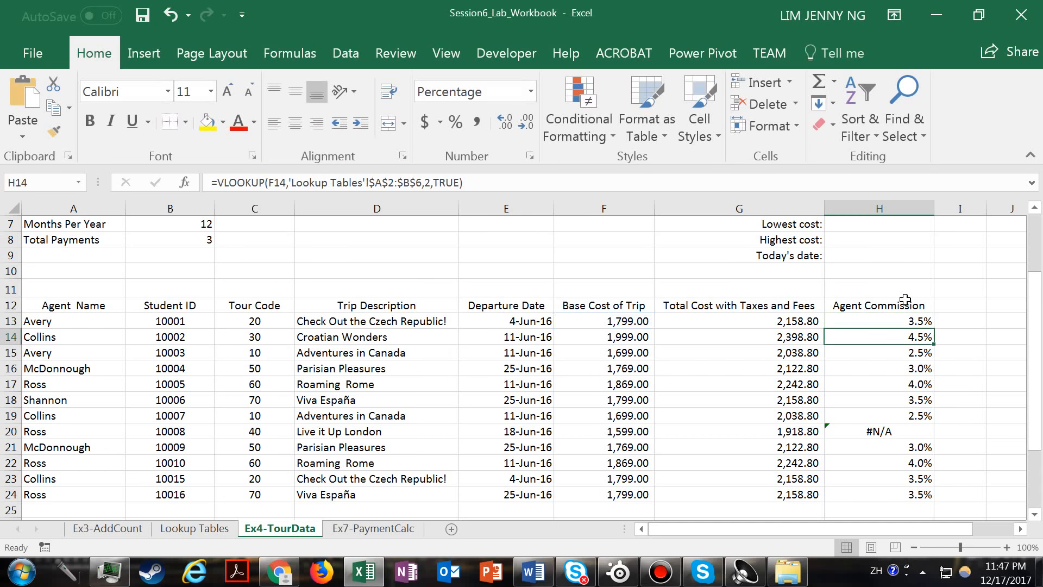
Fill H13's IFERROR commission formula down through H24 and check H20 against its base cost in F20
{"action": "left_click", "coordinate": [909, 322]}
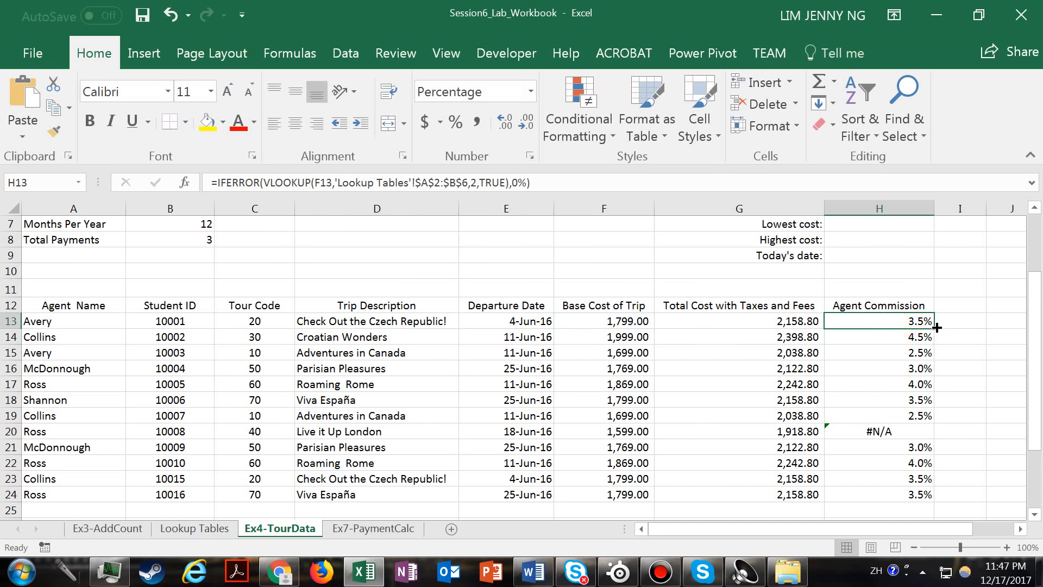
{"action": "left_click_drag", "start_coordinate": [936, 326], "coordinate": [930, 500]}
{"action": "left_click", "coordinate": [913, 430]}
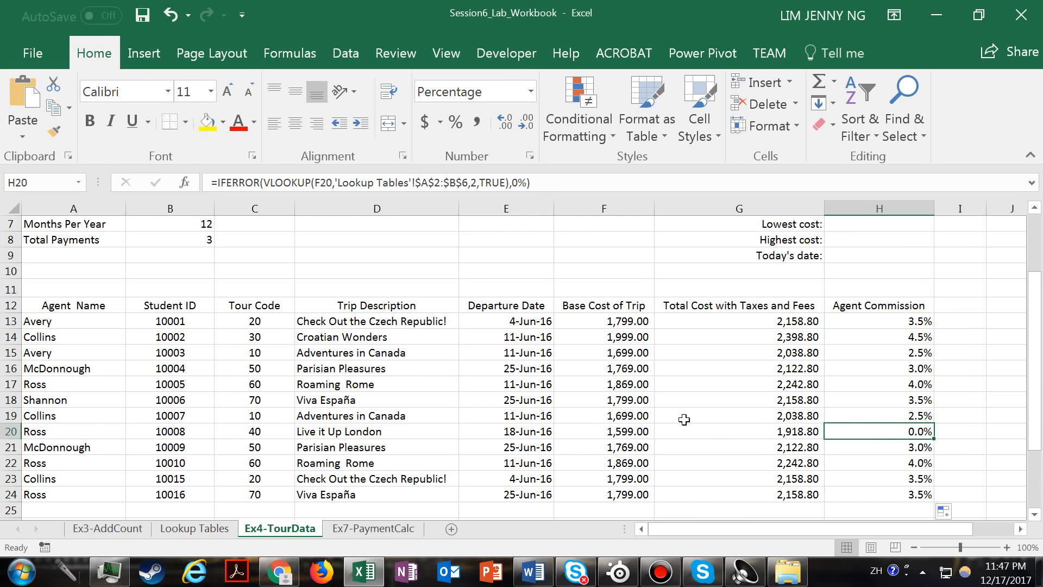
{"action": "left_click", "coordinate": [628, 430]}
{"action": "left_click", "coordinate": [851, 434]}
{"action": "left_click", "coordinate": [622, 431]}
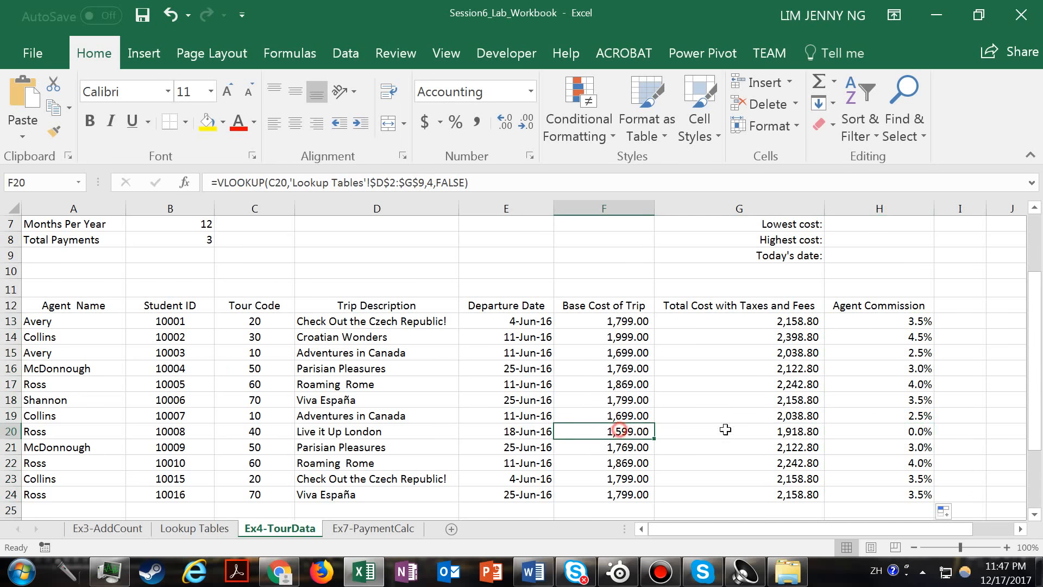
{"action": "left_click", "coordinate": [862, 438]}
Review the row 13 formulas from Trip Description to Agent Commission, including G13's reference to the Taxes and Fees rate in B5
{"action": "mouse_move", "coordinate": [1035, 392]}
{"action": "left_mouse_down"}
{"action": "mouse_move", "coordinate": [1040, 370]}
{"action": "mouse_move", "coordinate": [1041, 396]}
{"action": "left_mouse_up"}
{"action": "left_click_drag", "start_coordinate": [337, 320], "coordinate": [892, 327]}
{"action": "left_click", "coordinate": [477, 332]}
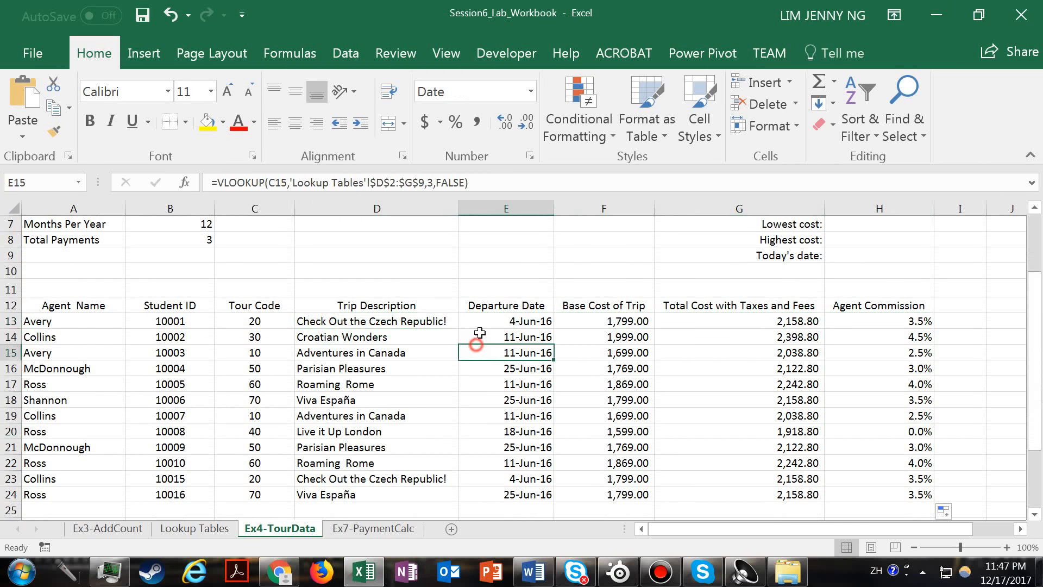
{"action": "left_click_drag", "start_coordinate": [341, 321], "coordinate": [649, 322]}
{"action": "left_click", "coordinate": [852, 324]}
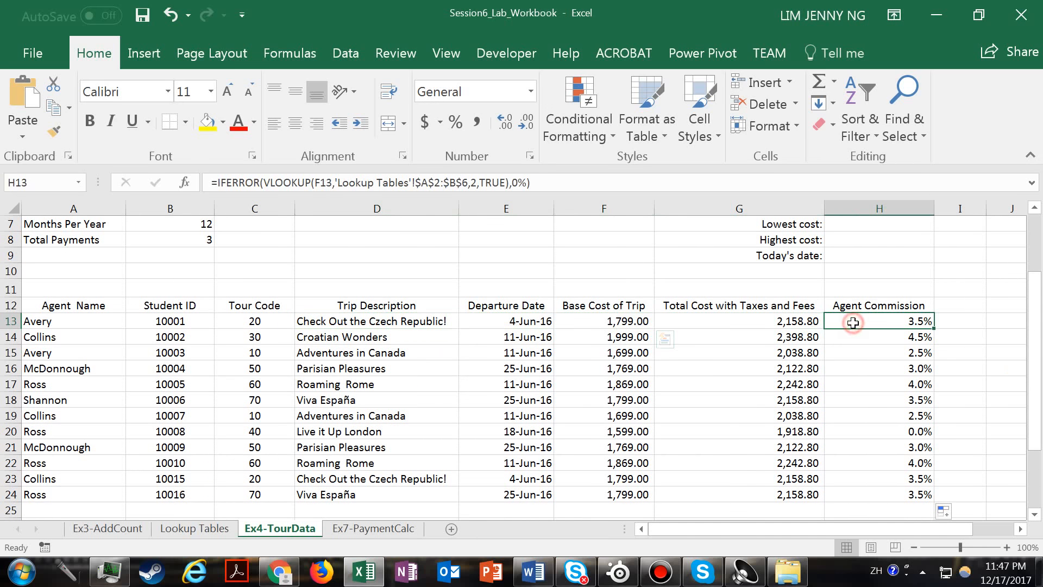
{"action": "left_click", "coordinate": [758, 325]}
{"action": "double_click", "coordinate": [742, 324]}
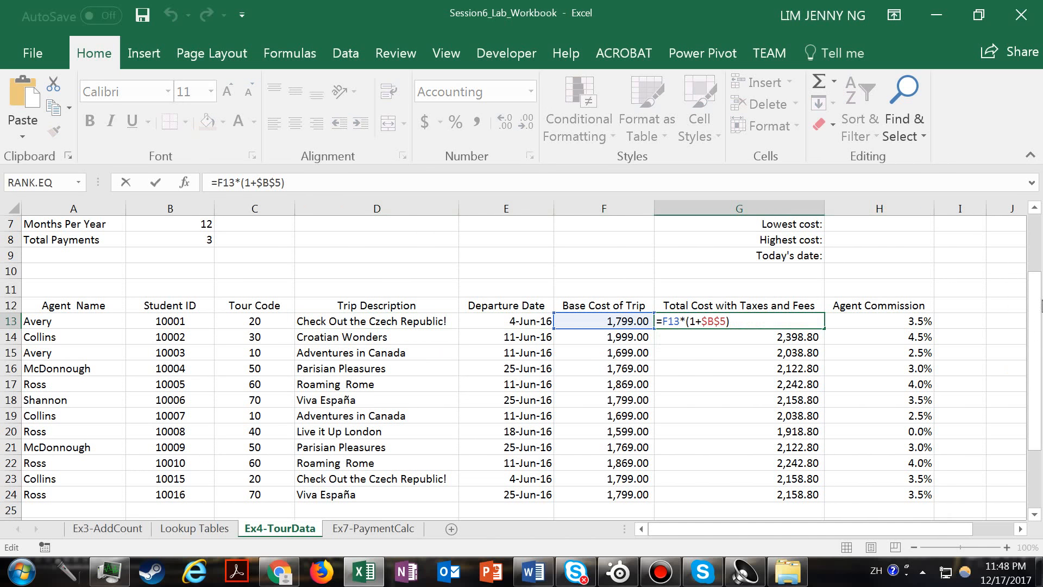
{"action": "key", "text": "Return"}
{"action": "left_click_drag", "start_coordinate": [1037, 280], "coordinate": [1038, 225]}
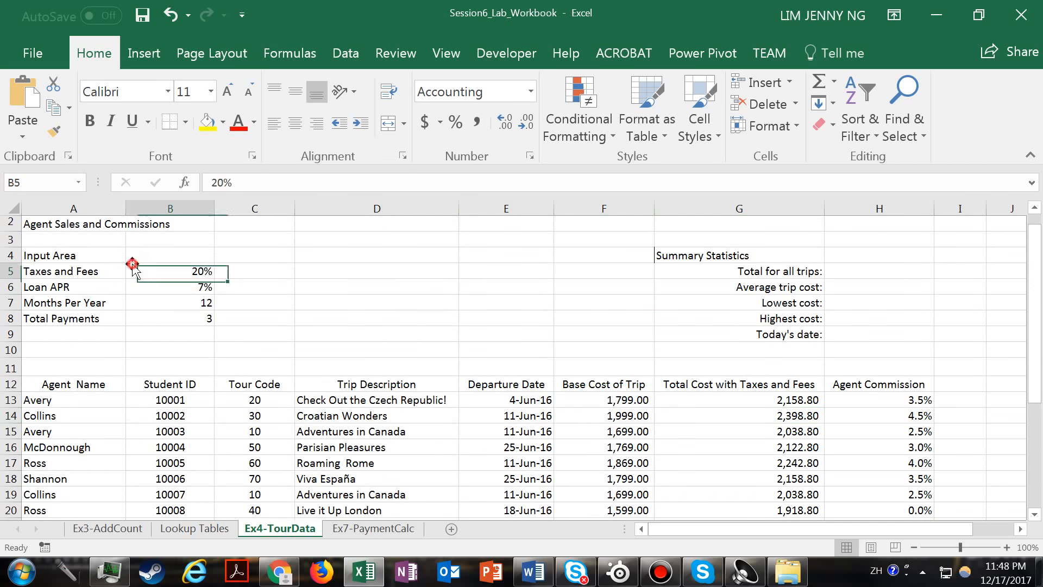